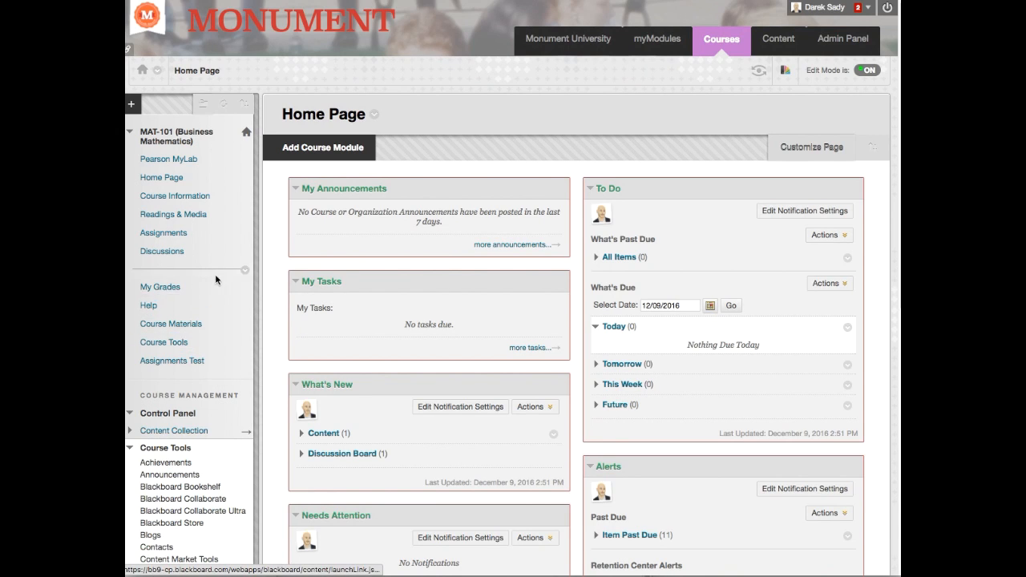
Open the course's Tests, Surveys, and Pools tool and start building a new test
scroll(193, 389, "down", 6)
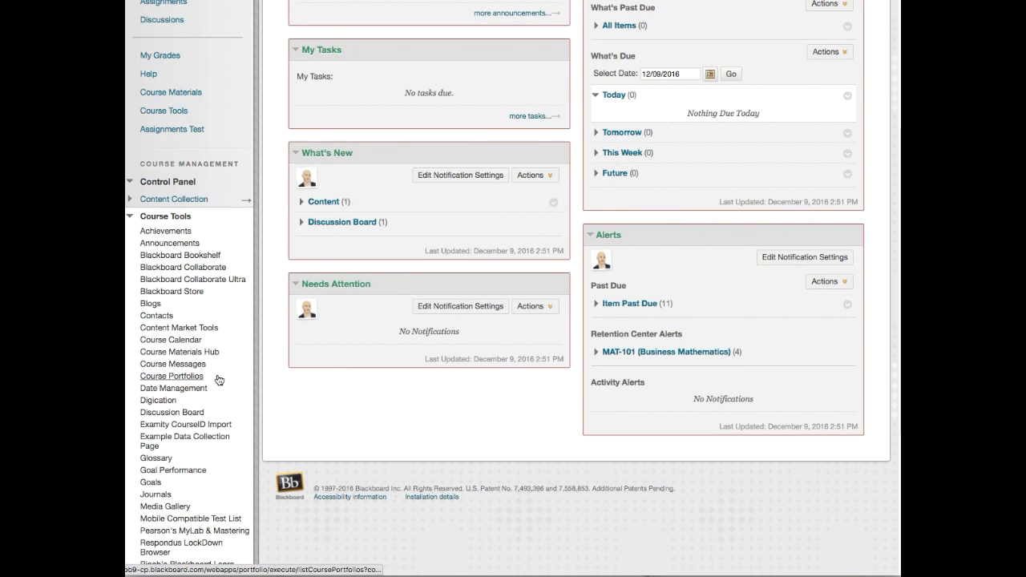
left_click(193, 390)
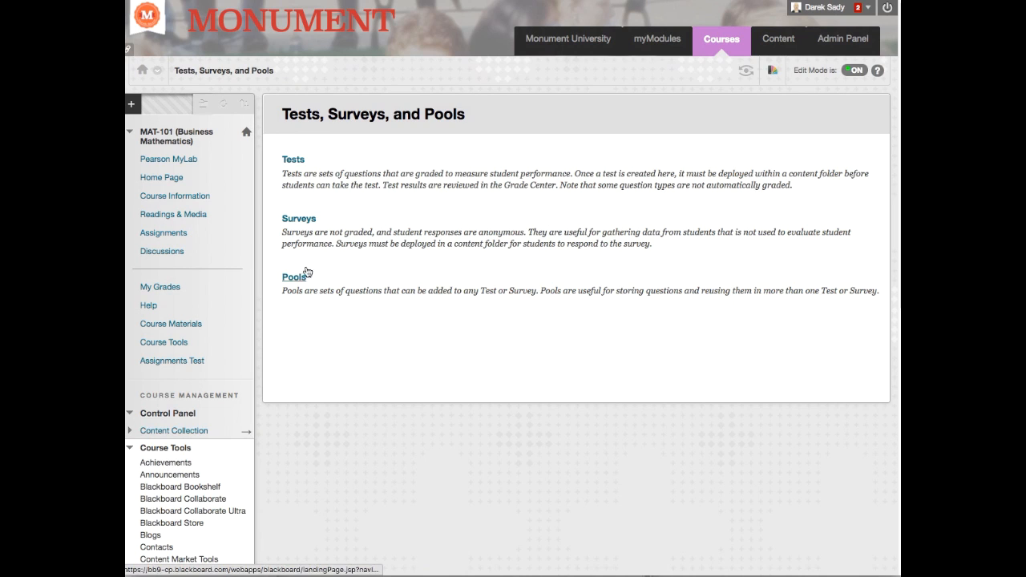
left_click(304, 162)
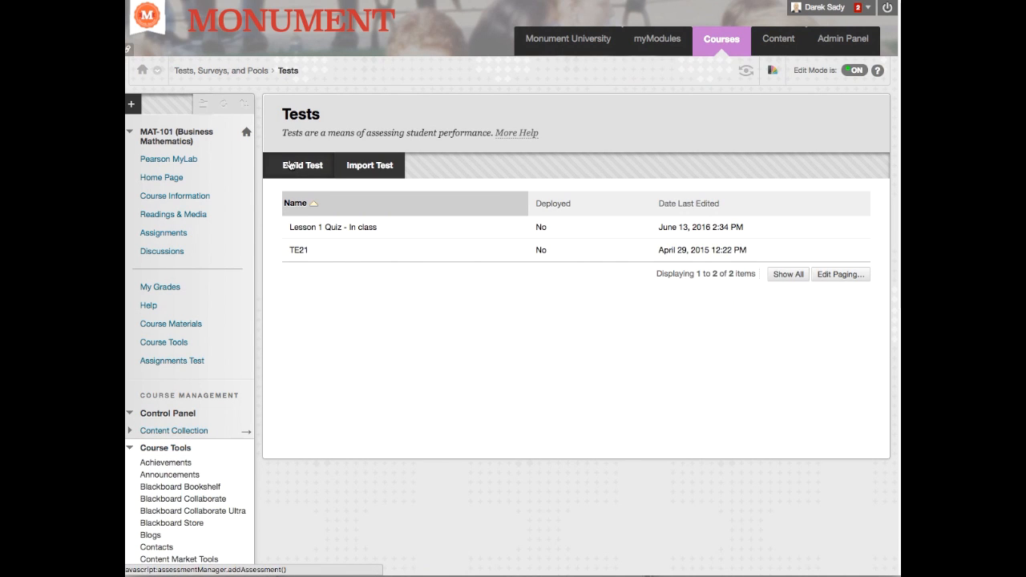
left_click(290, 164)
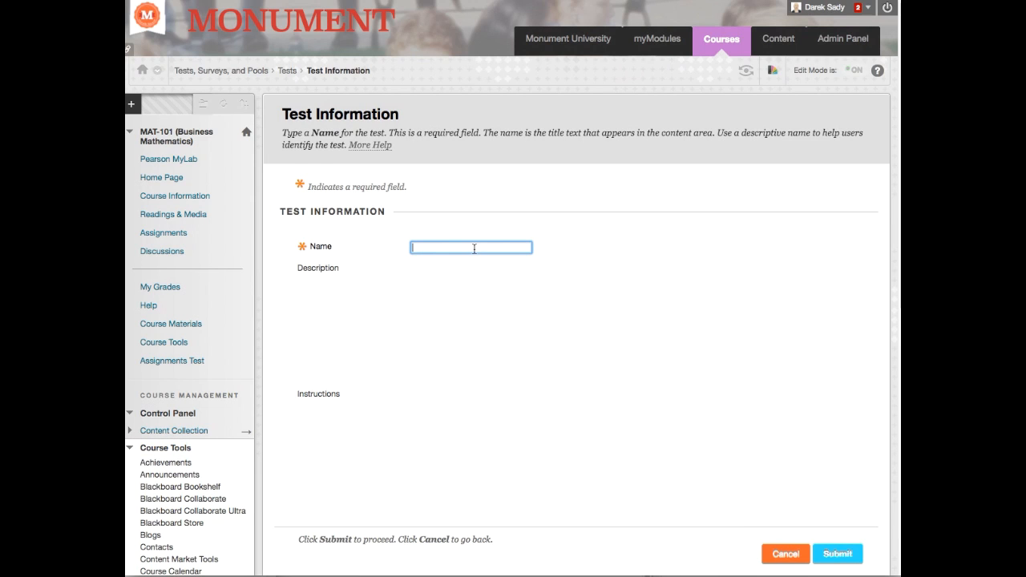
Name the test "Calculated Formula Examples", leave the description empty, and submit it
type("Cal")
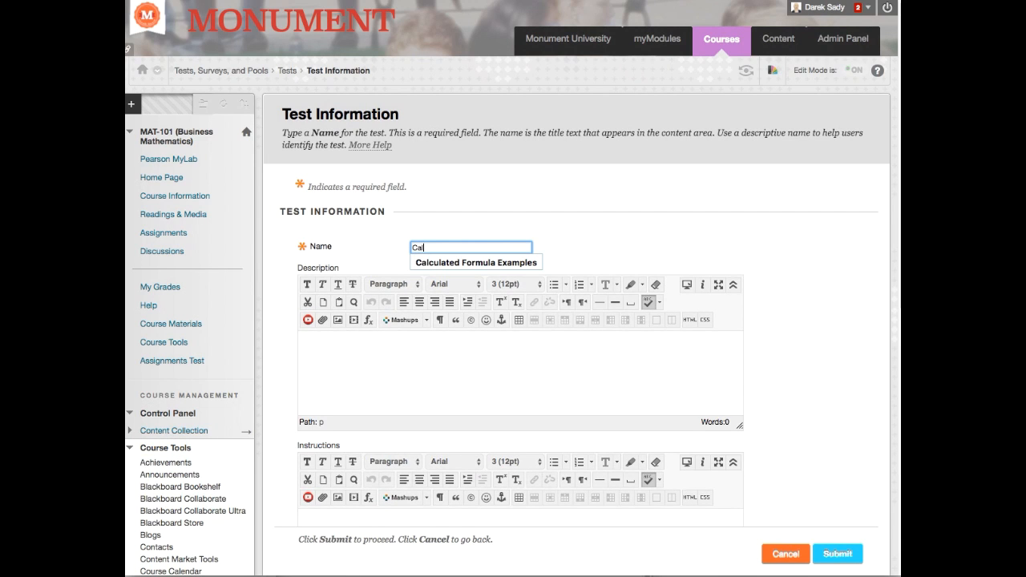
key("Down")
key("Return")
left_click(551, 359)
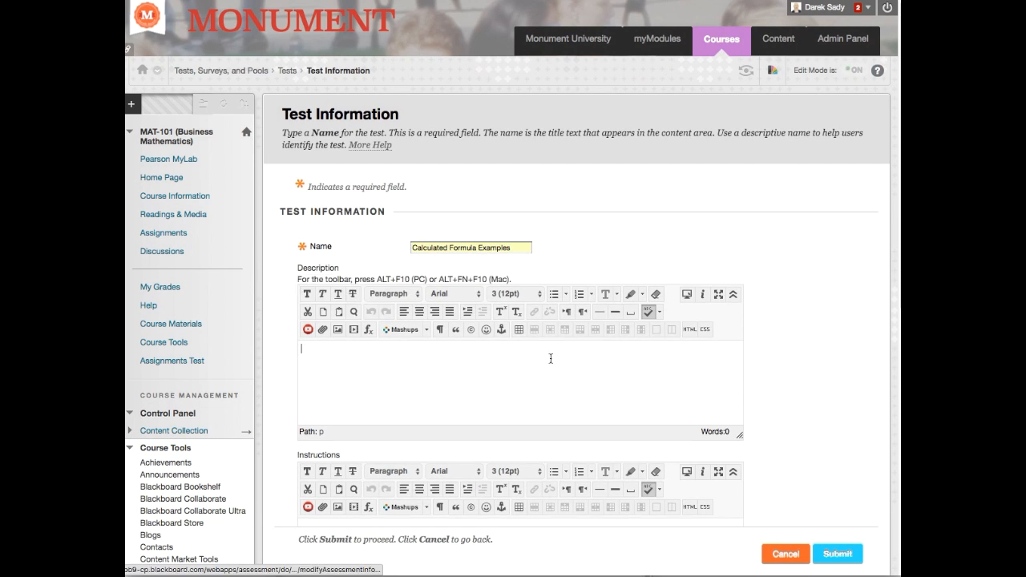
scroll(551, 358, "down", 5)
left_click(846, 185)
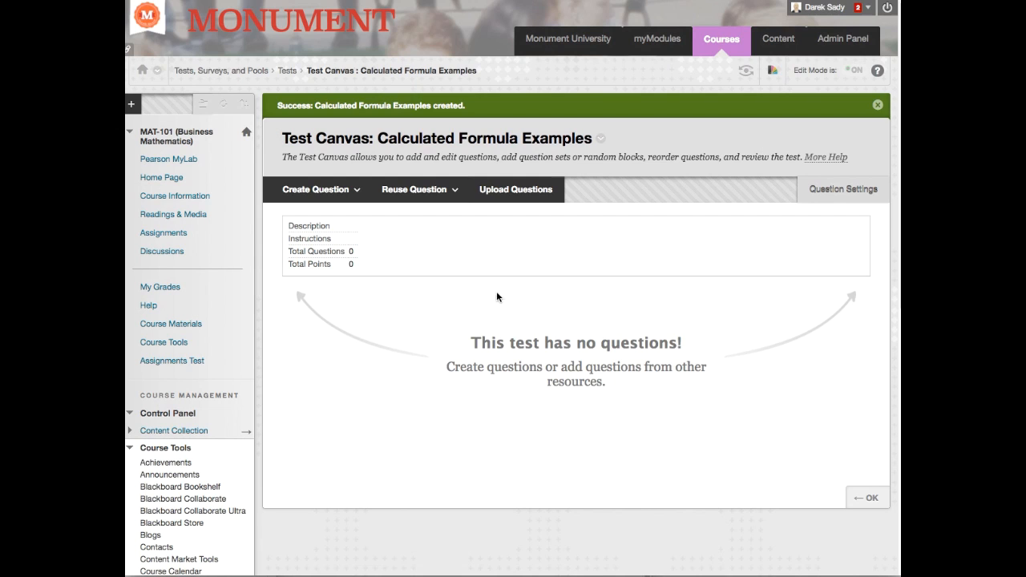
Create a Calculated Formula question in the test and highlight the [x] variable example in its instructions
left_click(344, 182)
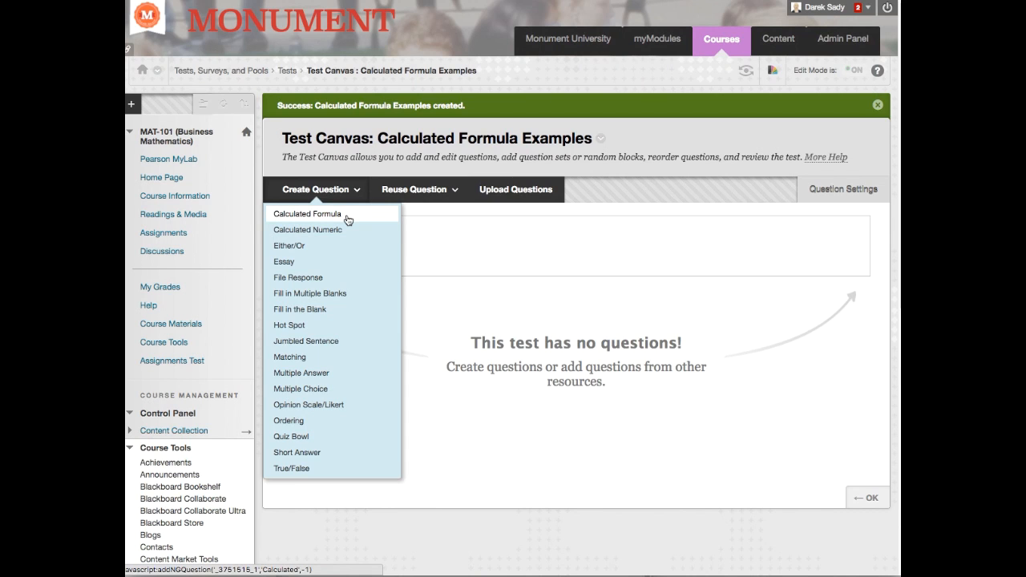
left_click(347, 216)
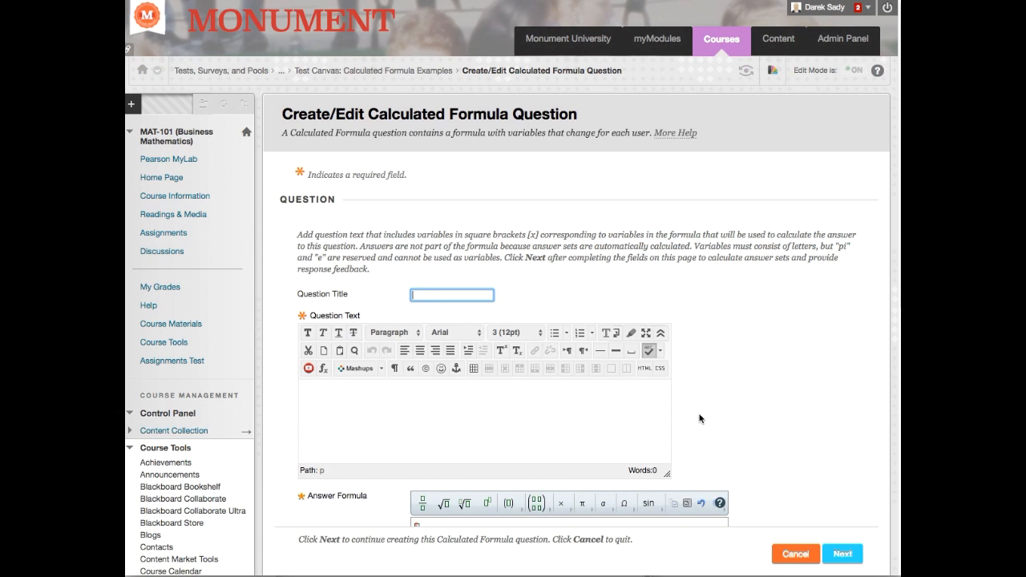
left_click_drag(540, 234, 524, 235)
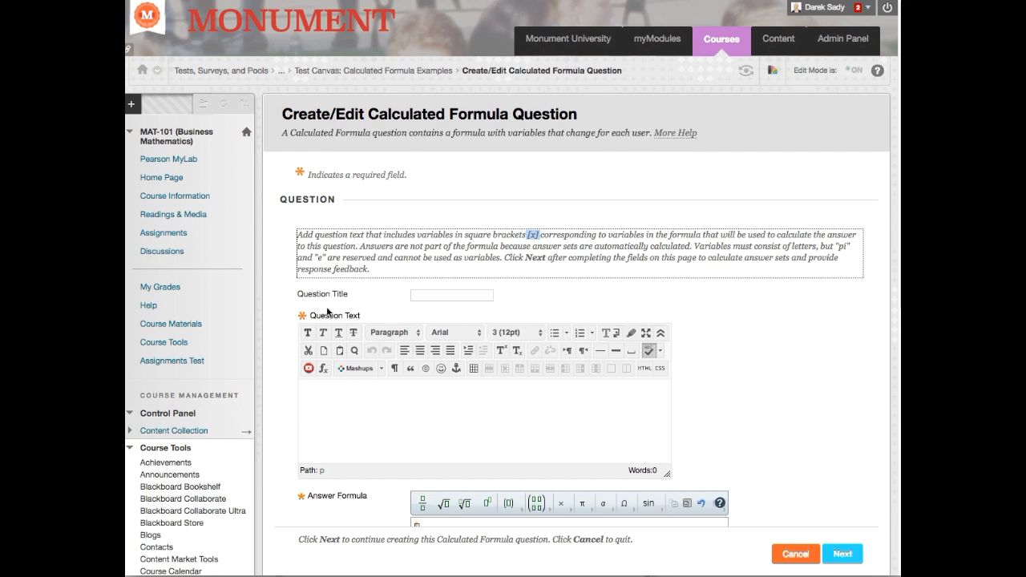
Switch to the mail app, read the "Blackboard Question" e-mail, and return to the question form in the browser
key("super+Tab")
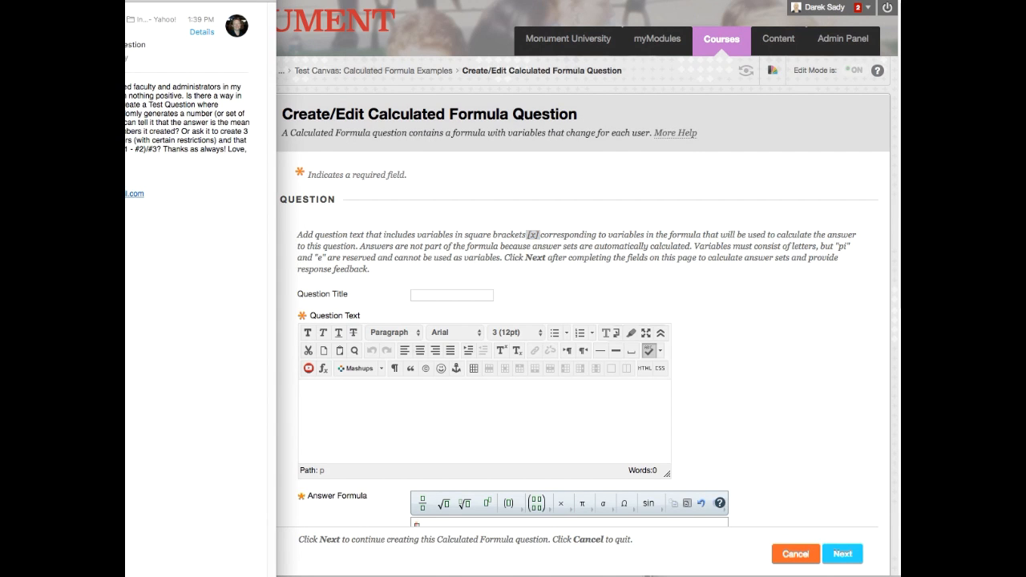
left_click_drag(0, 0, 79, 34)
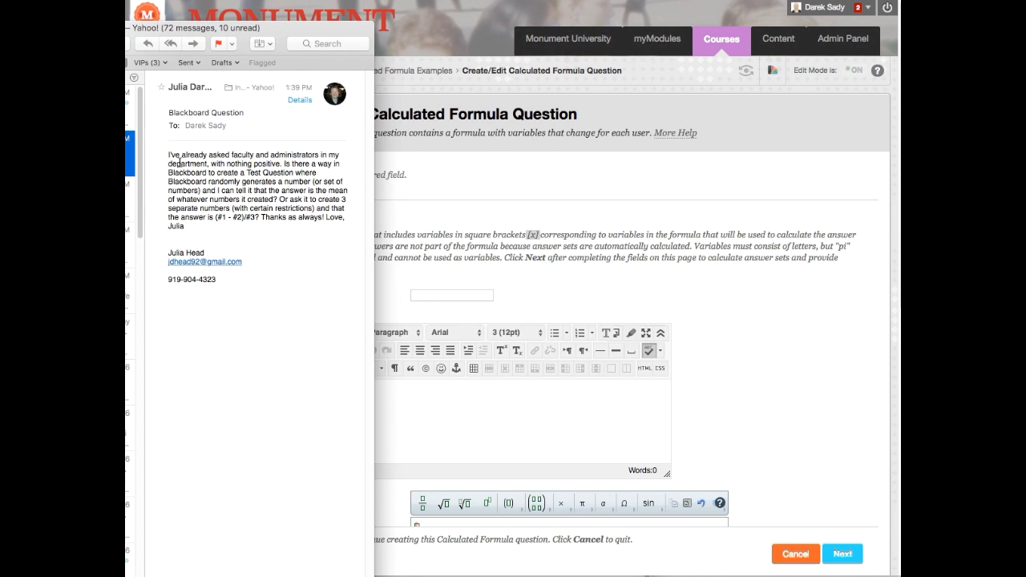
left_click_drag(112, 34, 0, 0)
left_click(401, 235)
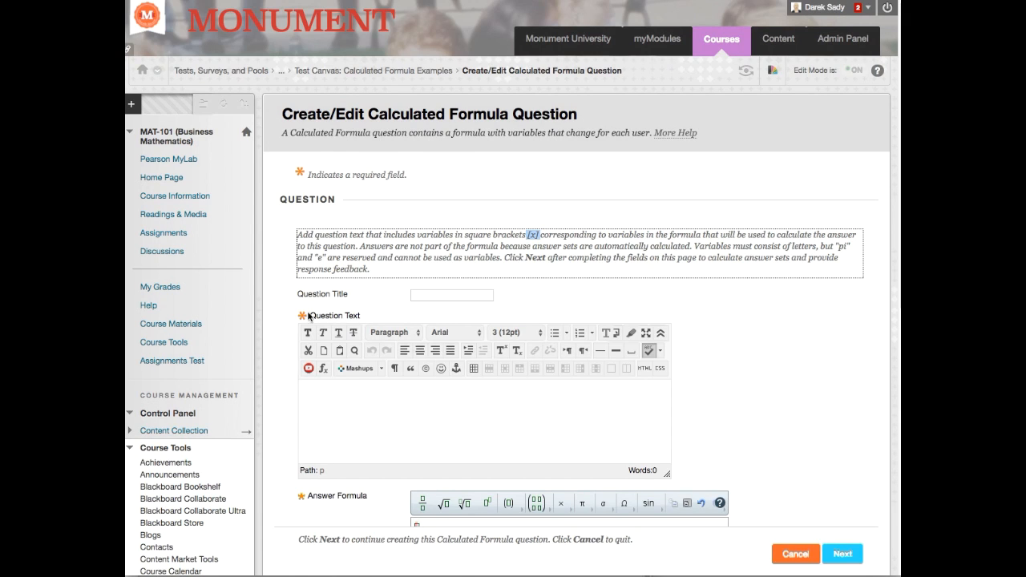
Enter the question text "Calculate the mean of the following 3 numbers: [x], [y], [z]"
left_click(344, 418)
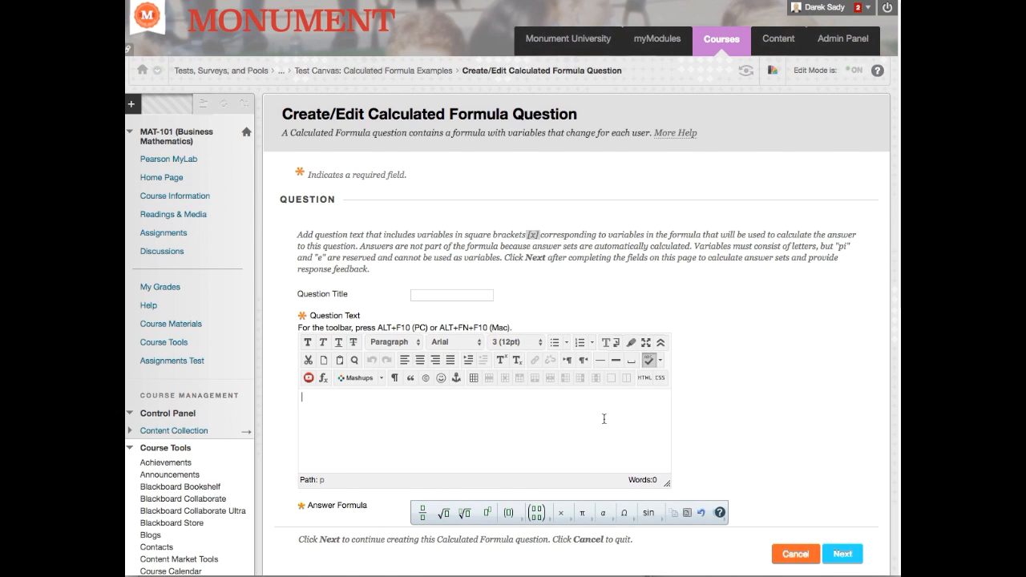
type("C")
key("BackSpace")
type("Calculate the Mean of")
key("BackSpace")
key("BackSpace")
key("BackSpace")
key("BackSpace")
key("BackSpace")
key("BackSpace")
key("BackSpace")
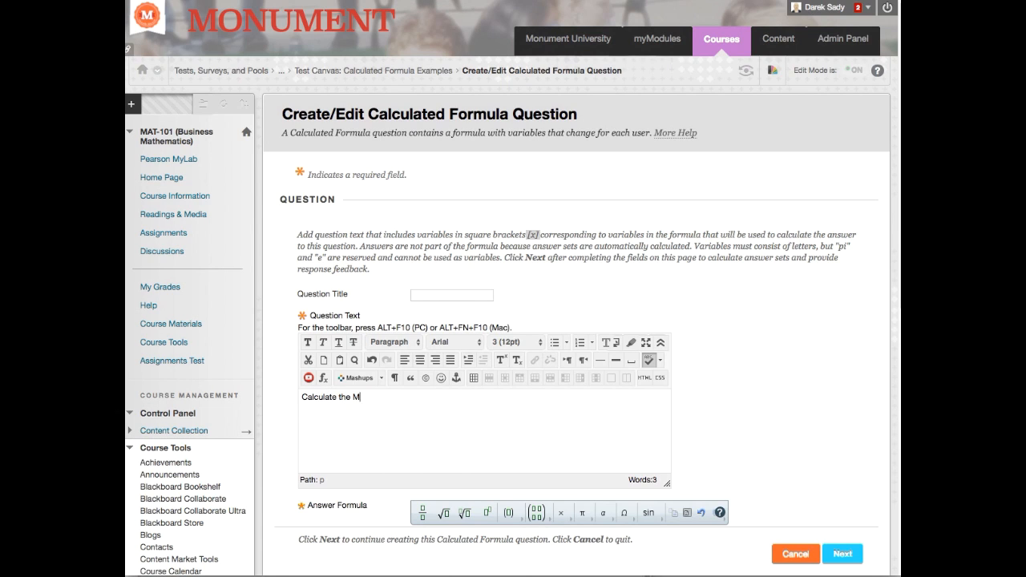
type("mean of the following 3 numbers")
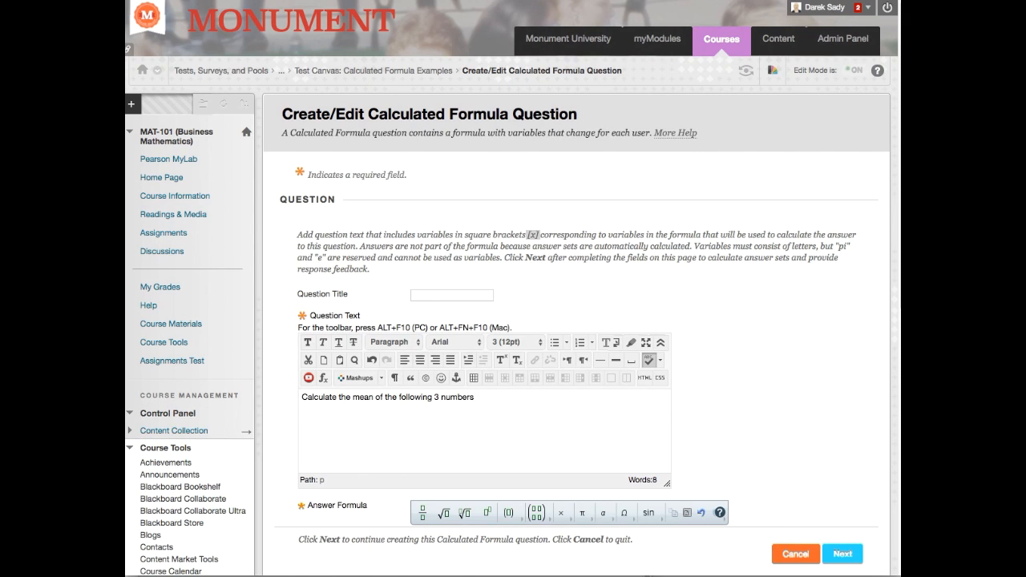
type(":")
type("[x], [y], [z")
Build the answer formula as a fraction with (x+y+z) as the numerator and 3 as the denominator
scroll(797, 412, "down", 2)
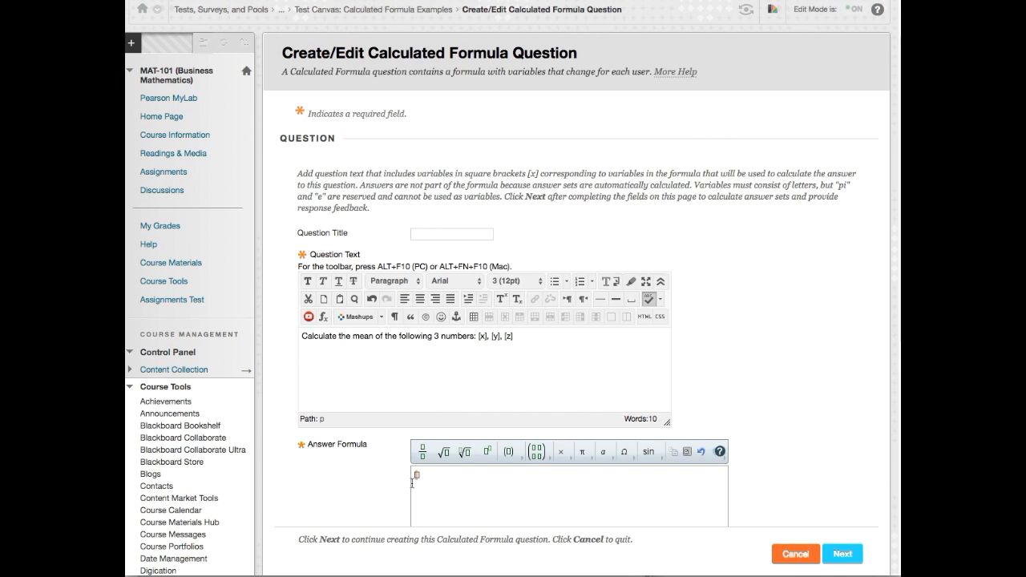
left_click(423, 455)
left_click(508, 454)
type("x")
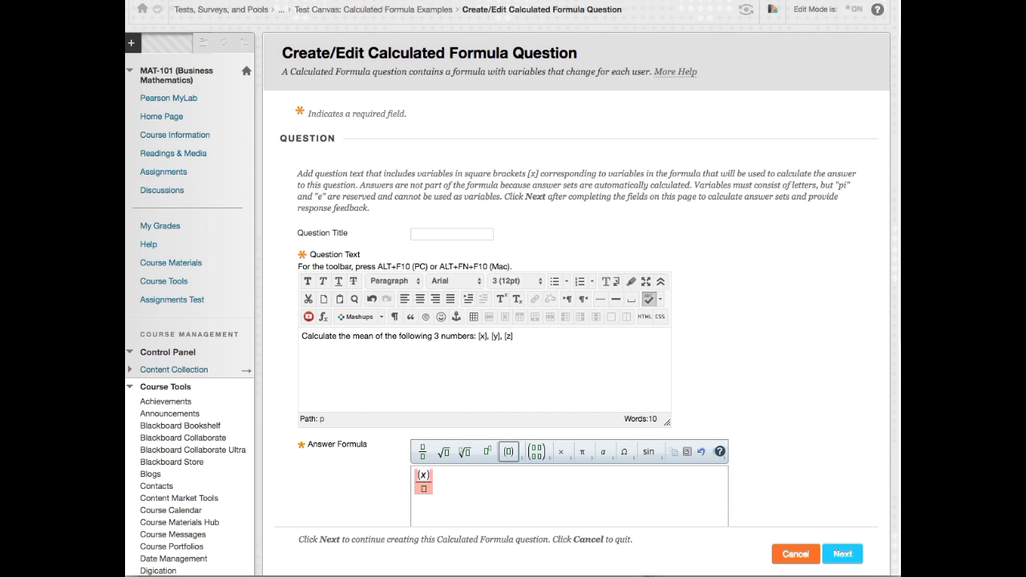
type("+y+")
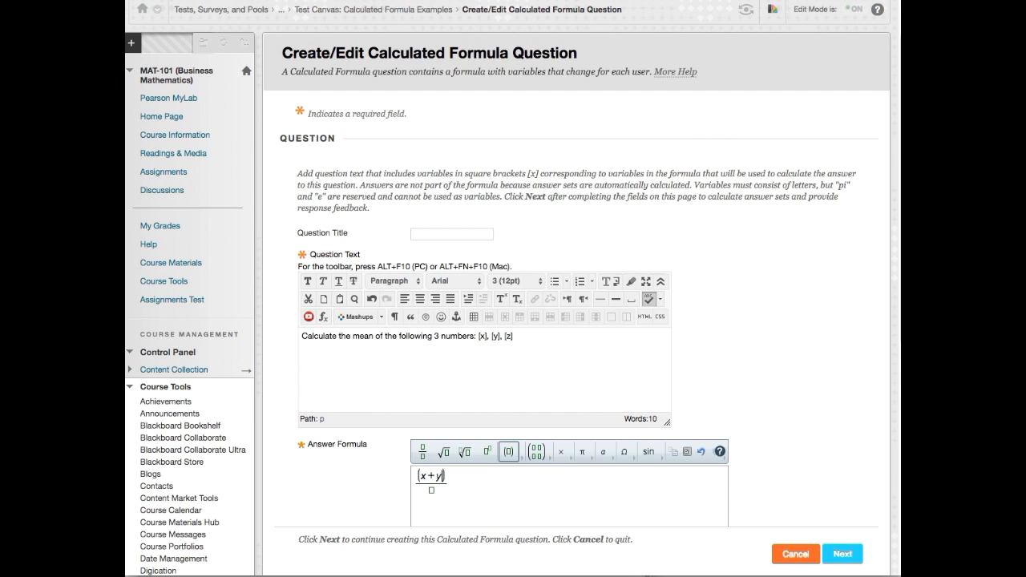
type("z")
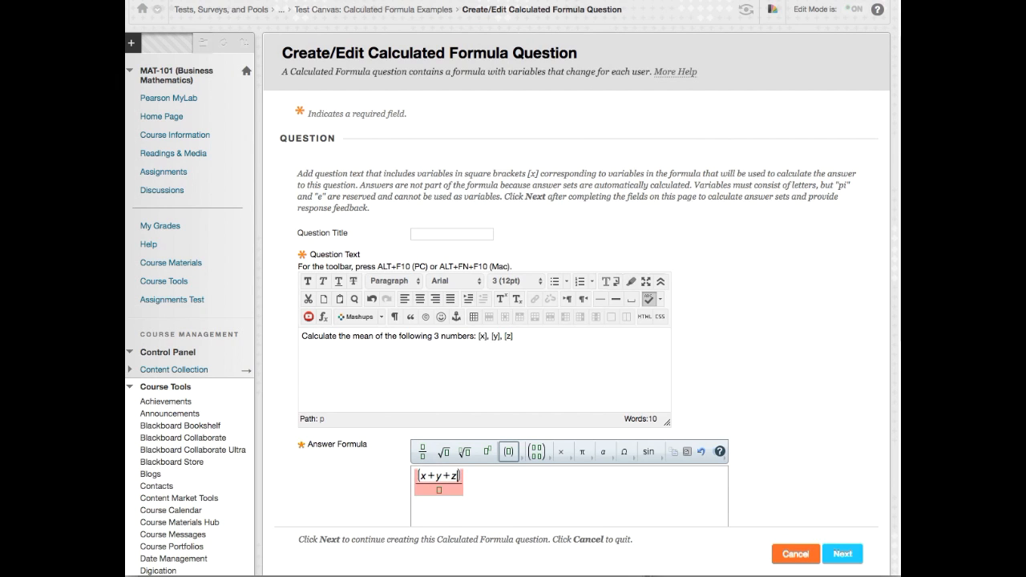
left_click(440, 491)
type("3")
left_click(505, 484)
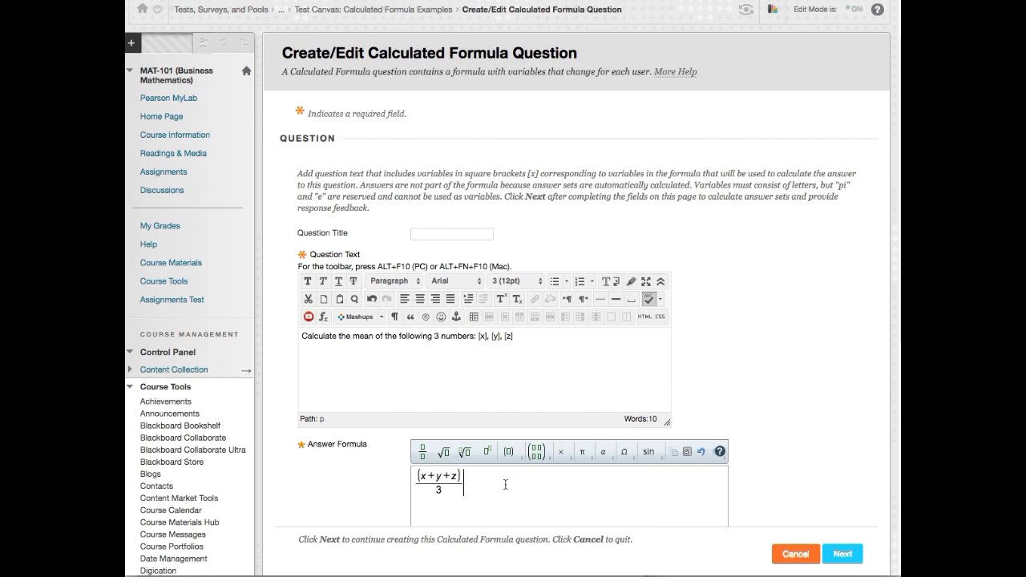
Keep the answer range at 0 Numeric and continue to the variable definitions
scroll(763, 417, "down", 3)
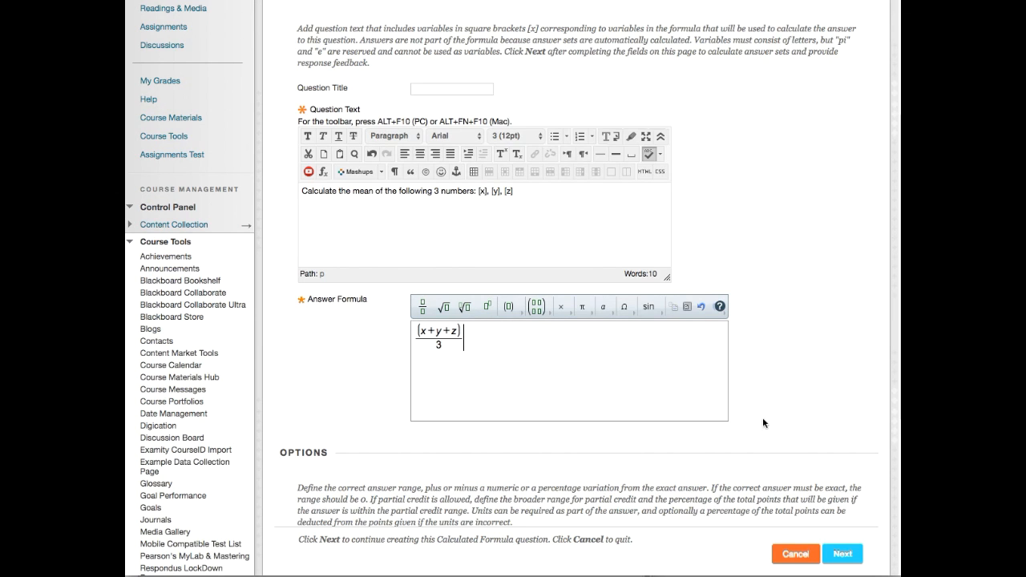
scroll(488, 442, "down", 3)
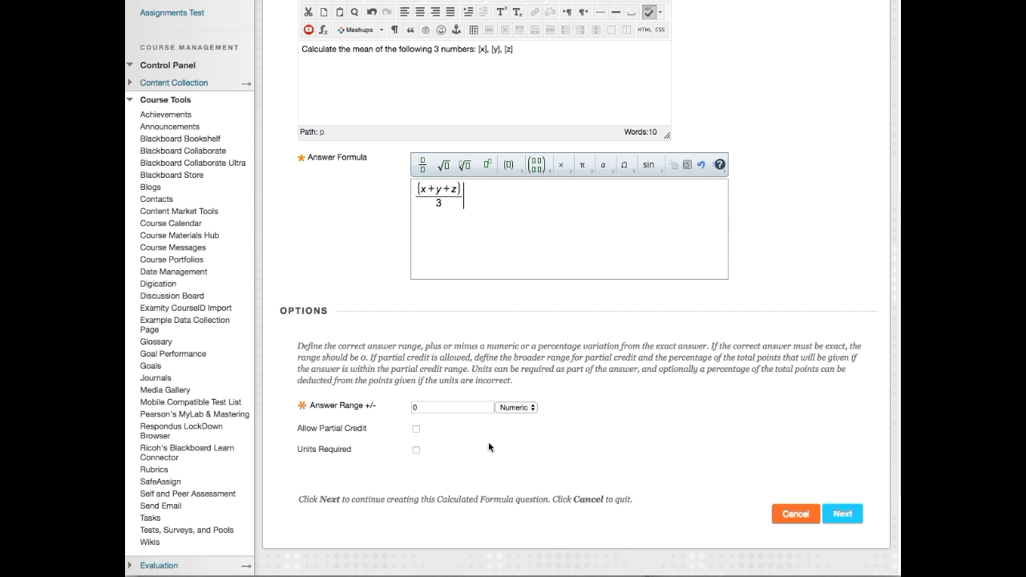
left_click(516, 407)
left_click(695, 438)
left_click(841, 514)
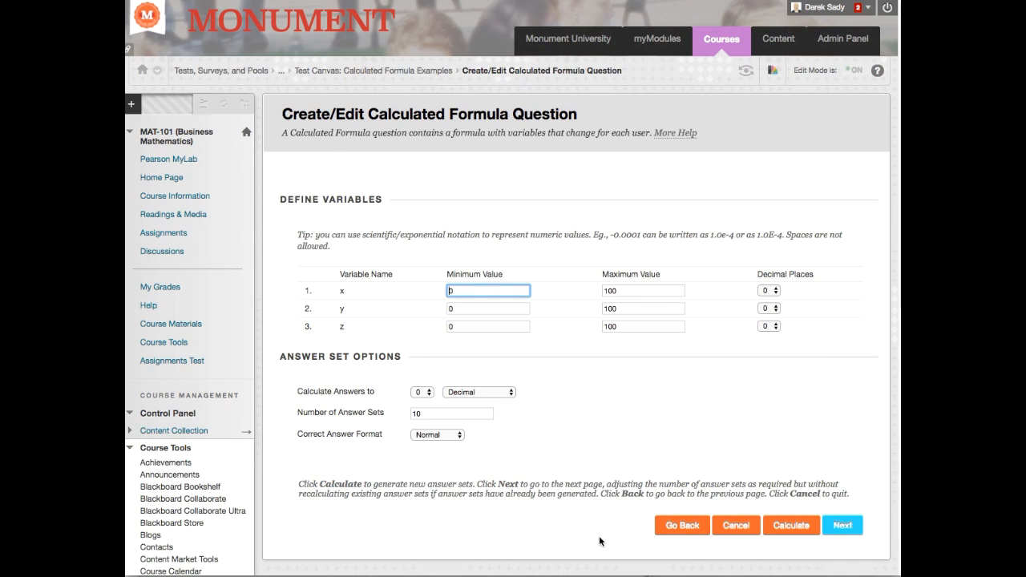
Keep variable x at 0 decimal places and set its minimum value to 100 and maximum value to 999
left_click(776, 291)
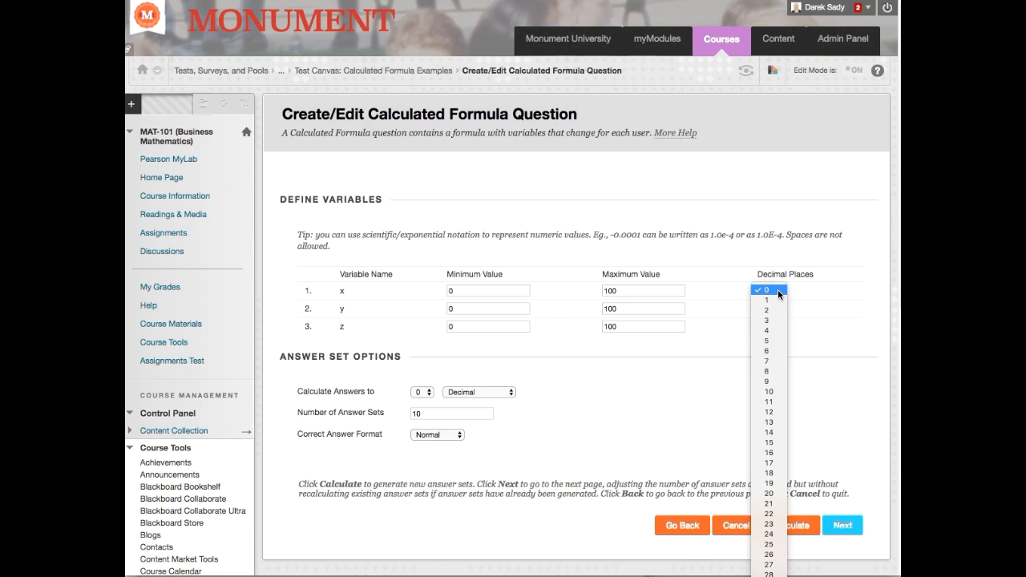
left_click(599, 378)
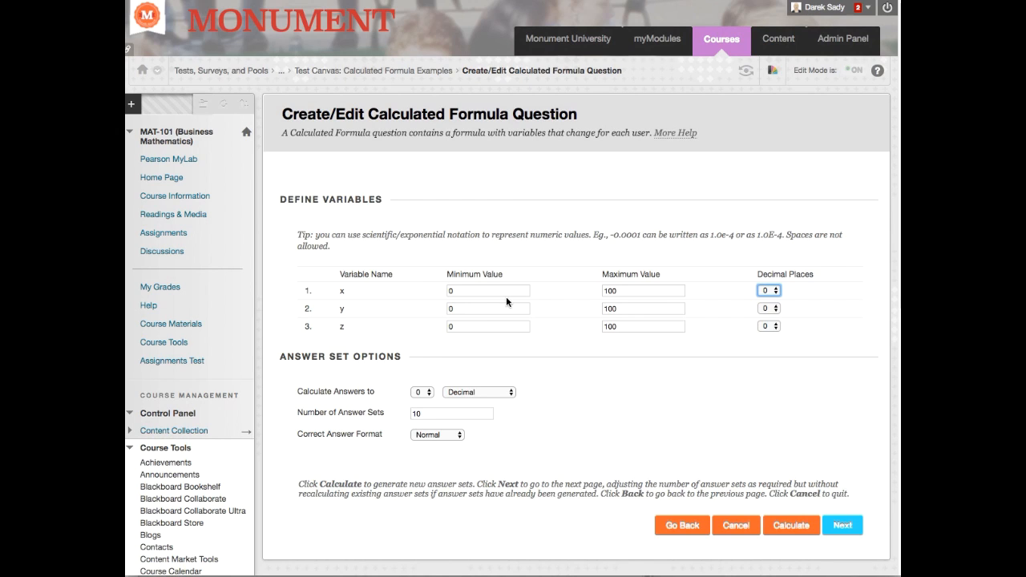
left_click(477, 294)
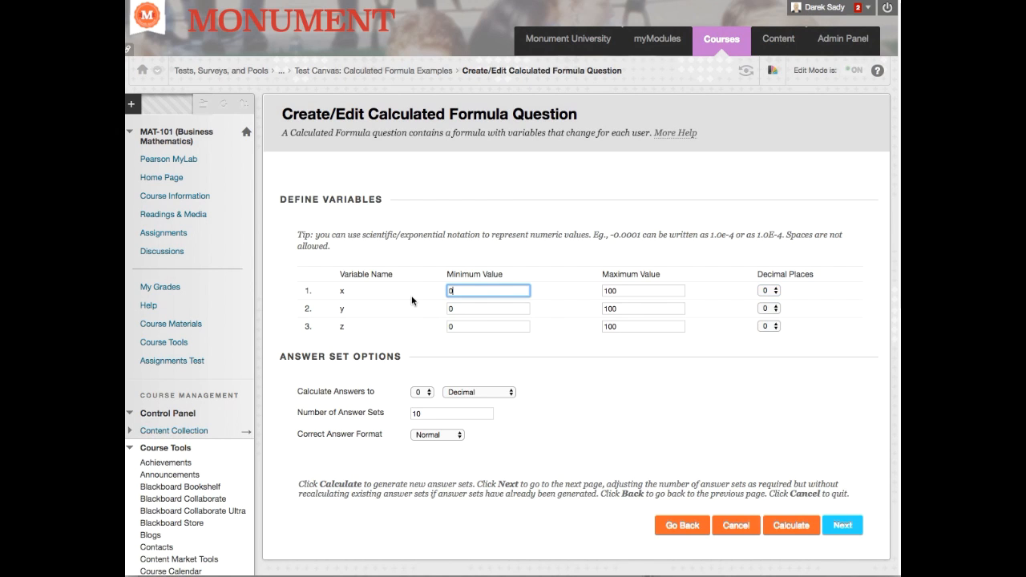
key("BackSpace")
type("100")
key("Tab")
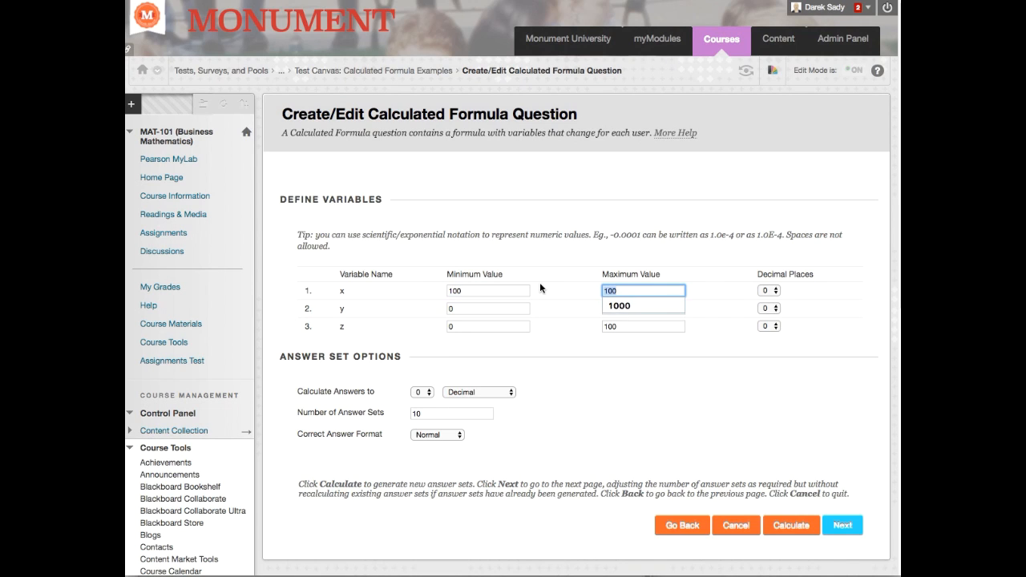
type("000")
key("BackSpace")
key("BackSpace")
key("BackSpace")
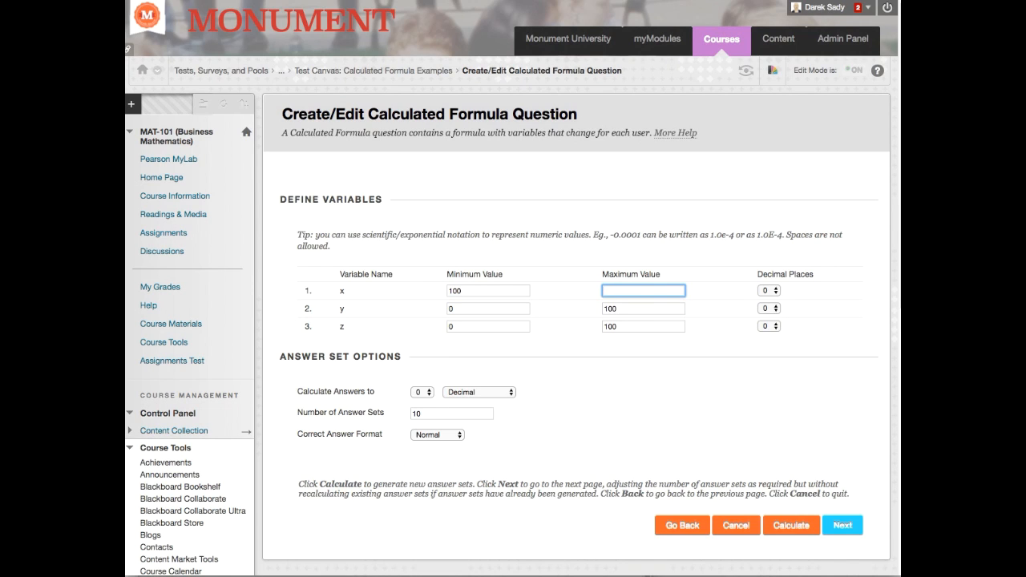
type("999")
Set variable y's minimum value to 100 and its maximum value to 999
left_click(485, 308)
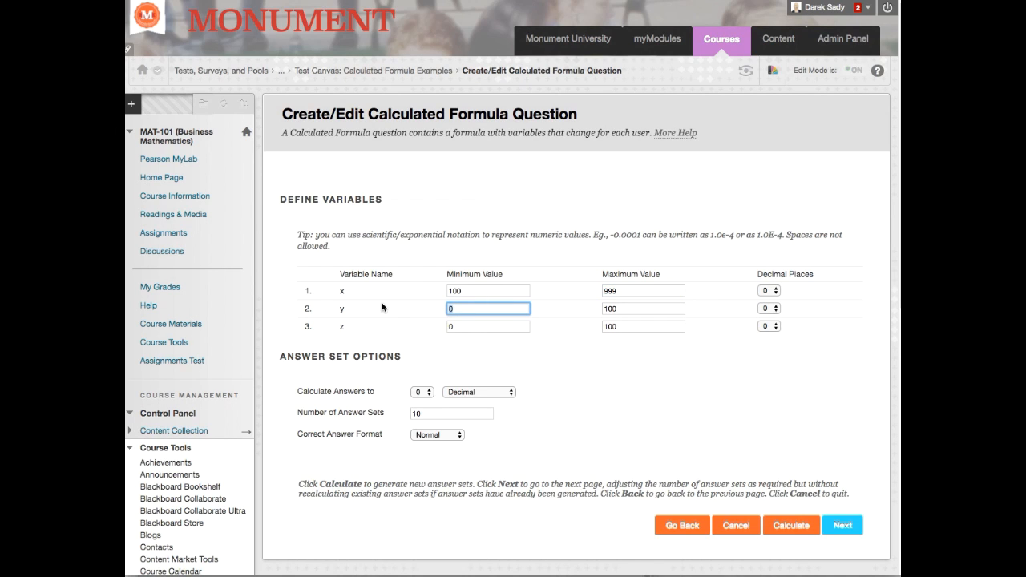
key("BackSpace")
type("100")
left_click(642, 307)
double_click(642, 308)
type("999")
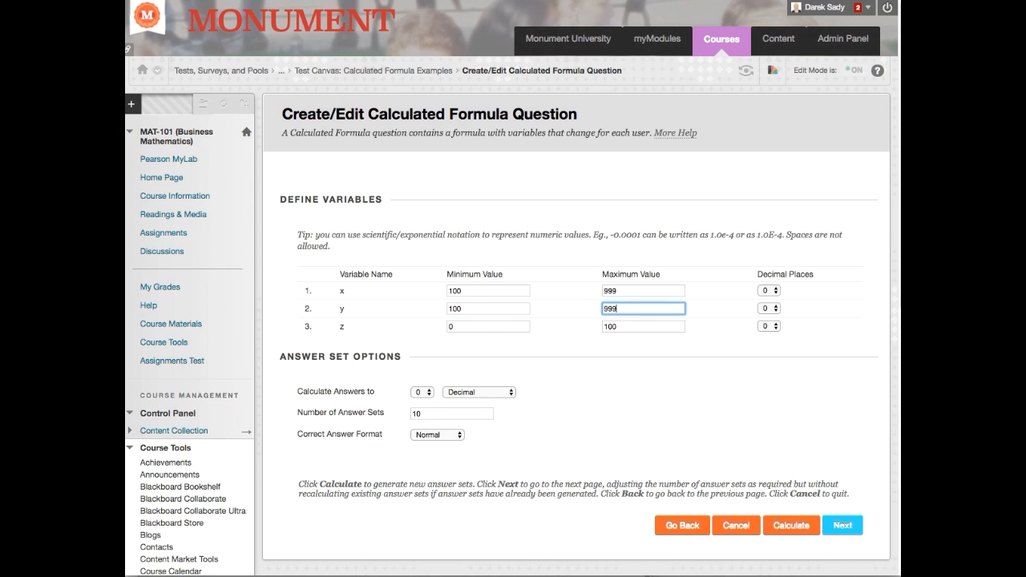
Set variable z's minimum value to 1000 and its maximum value to 9999
left_click(469, 327)
key("BackSpace")
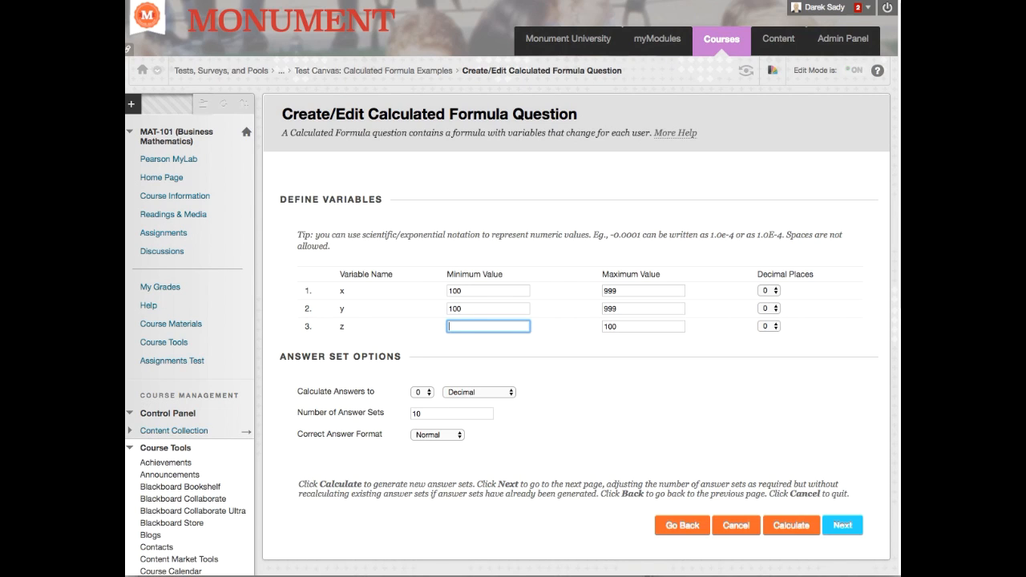
type("1000")
key("Tab")
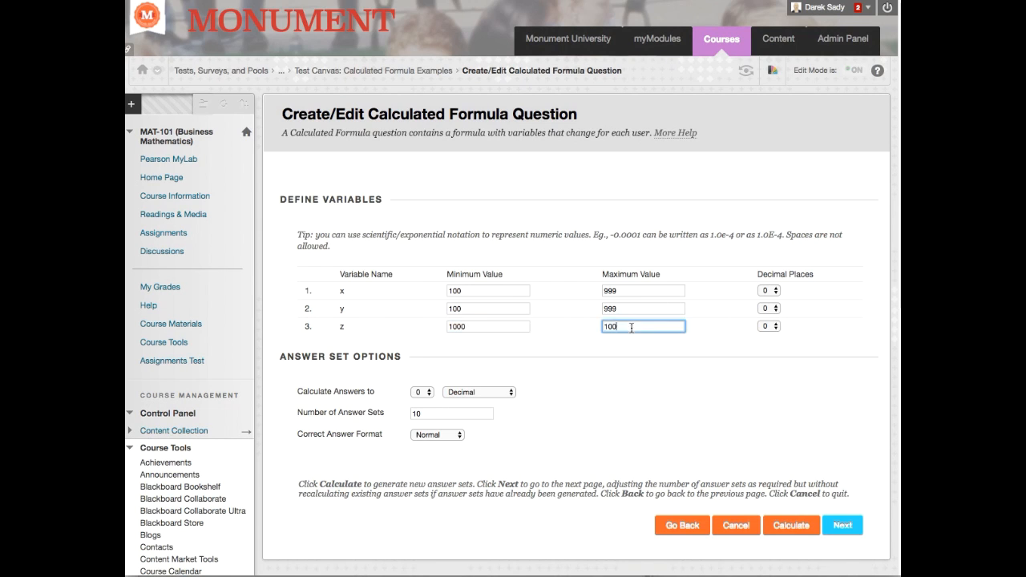
type("9999")
left_click(694, 411)
Set the number of answer sets to 100, keep the Normal correct answer format, and calculate the answer sets
double_click(428, 414)
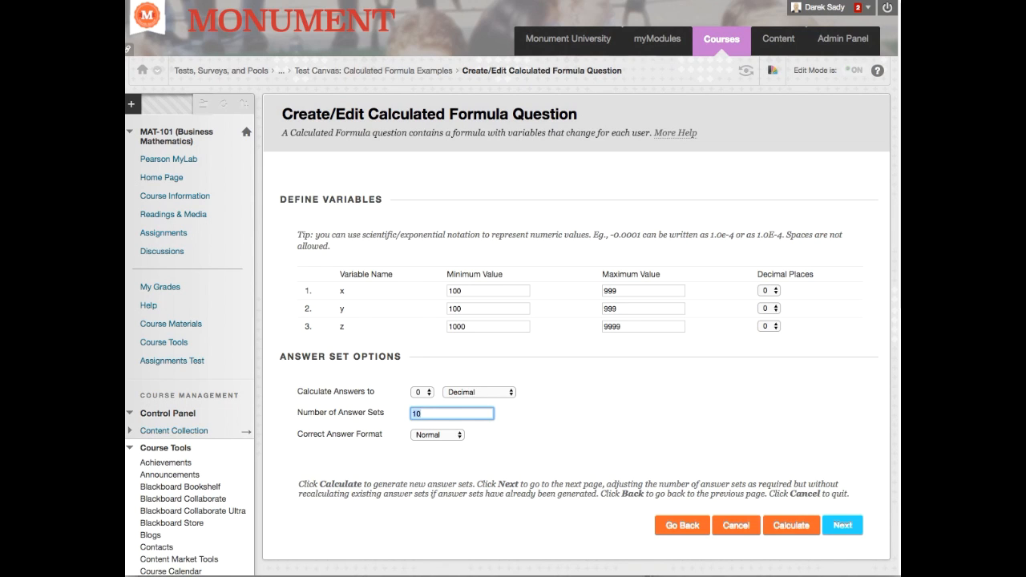
type("100")
left_click(428, 441)
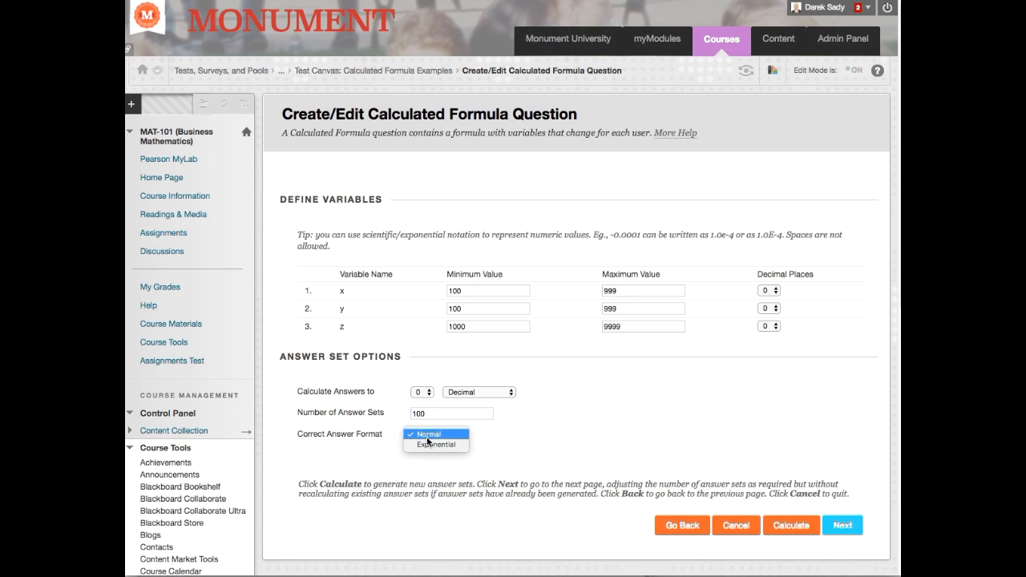
left_click(610, 420)
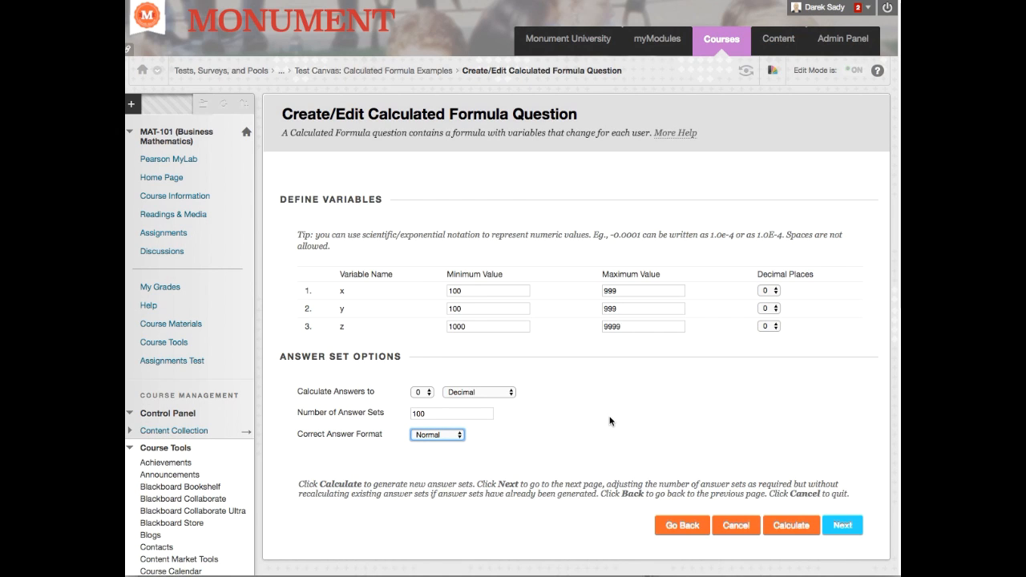
left_click(789, 527)
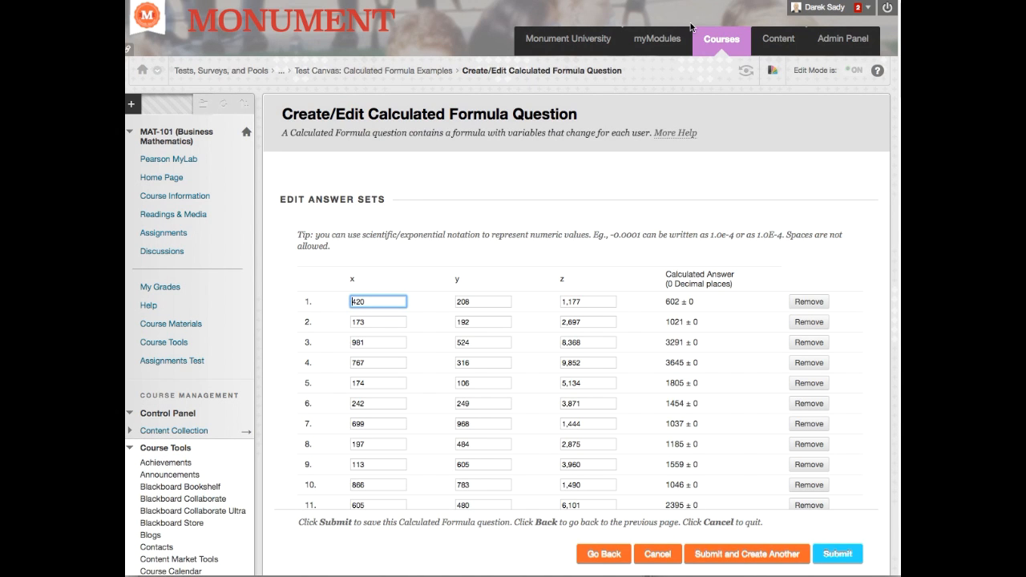
Review the generated x, y and z answer sets, the feedback fields and the category options of the question
scroll(617, 381, "down", 20)
scroll(614, 375, "down", 10)
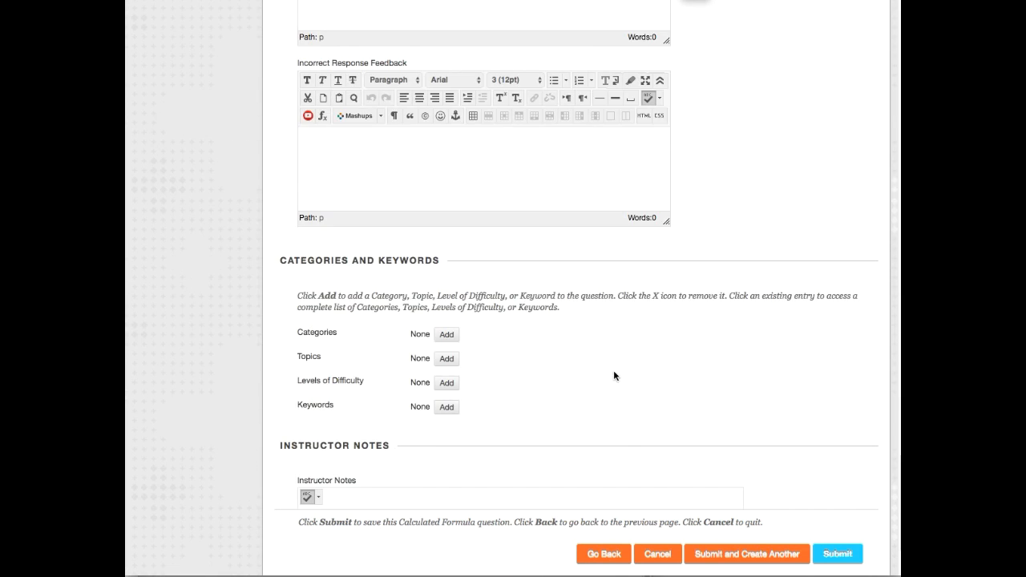
scroll(614, 373, "up", 8)
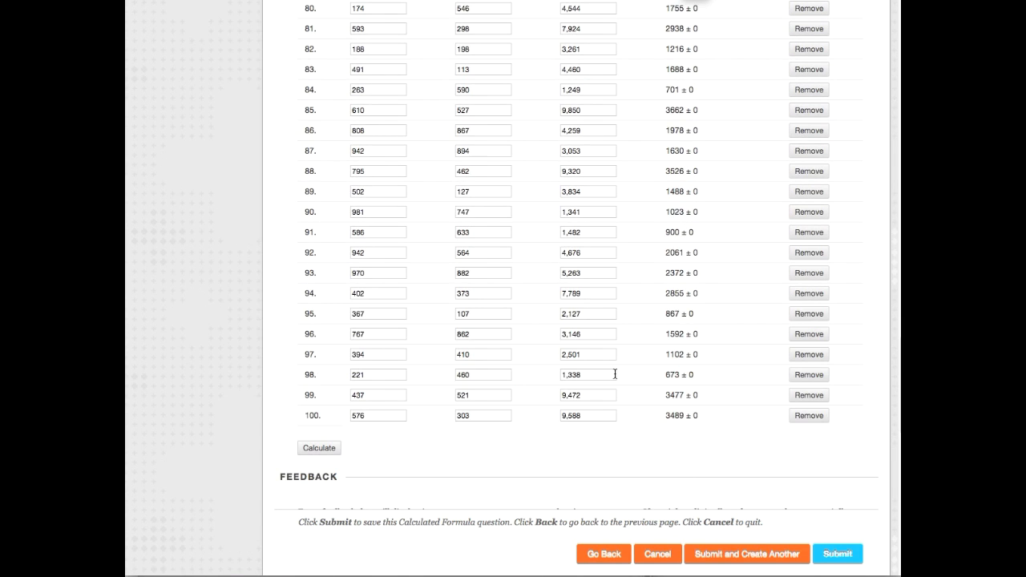
scroll(614, 374, "up", 20)
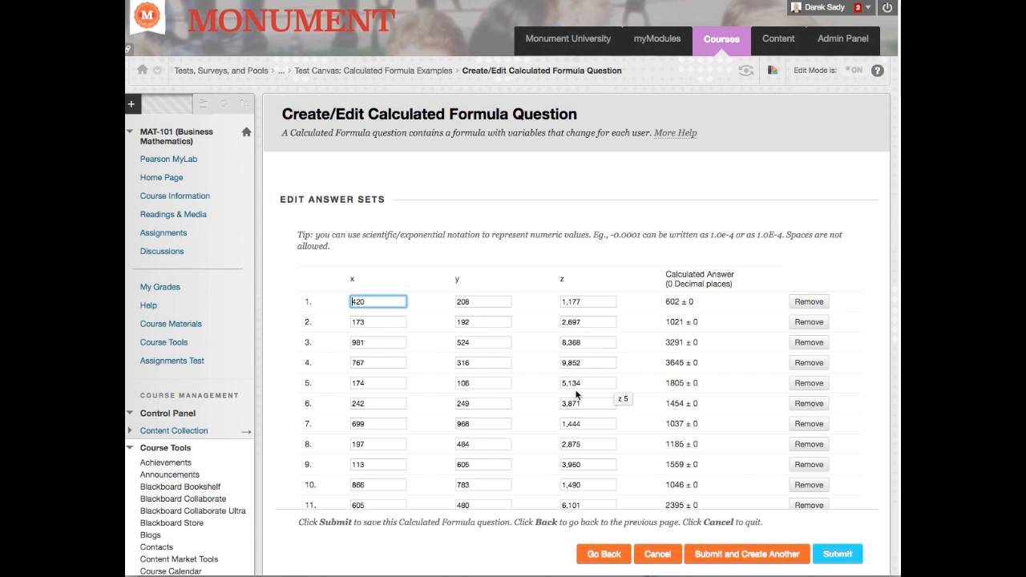
scroll(614, 381, "down", 20)
scroll(607, 403, "down", 7)
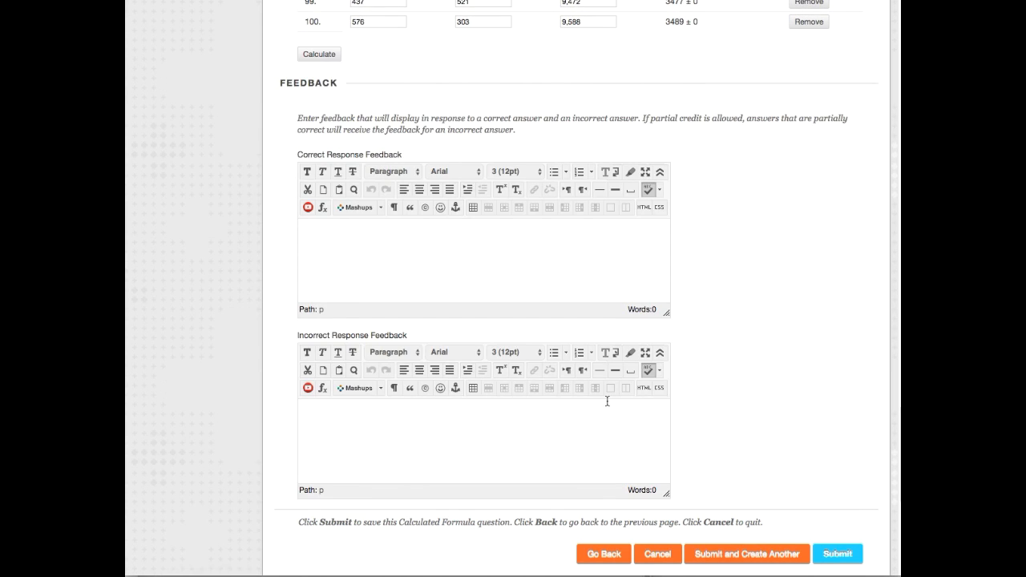
scroll(607, 401, "up", 2)
scroll(607, 401, "down", 9)
scroll(607, 400, "up", 12)
scroll(607, 406, "up", 20)
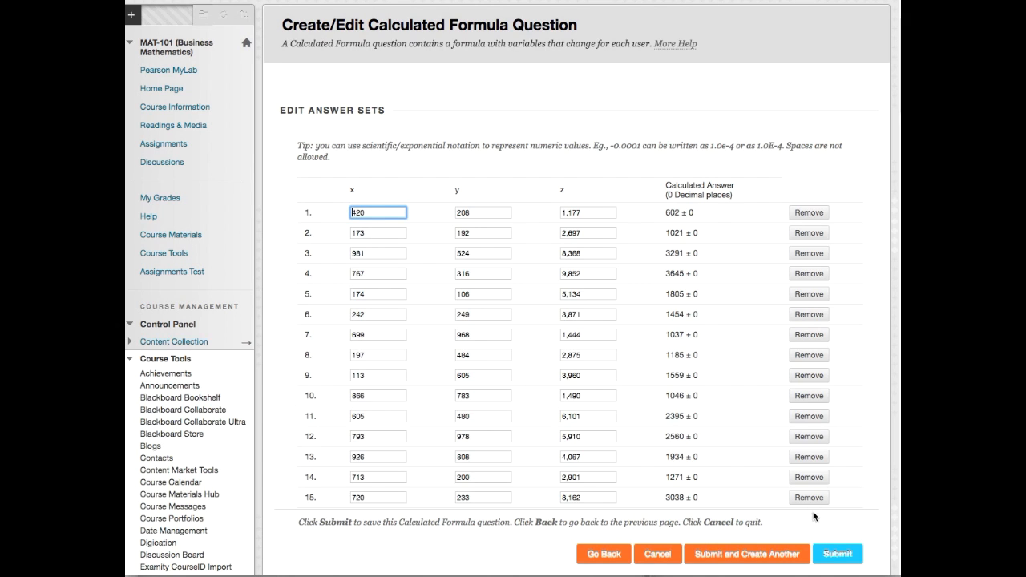
Submit the calculated formula question to the test and check which actions are available for it
left_click(841, 557)
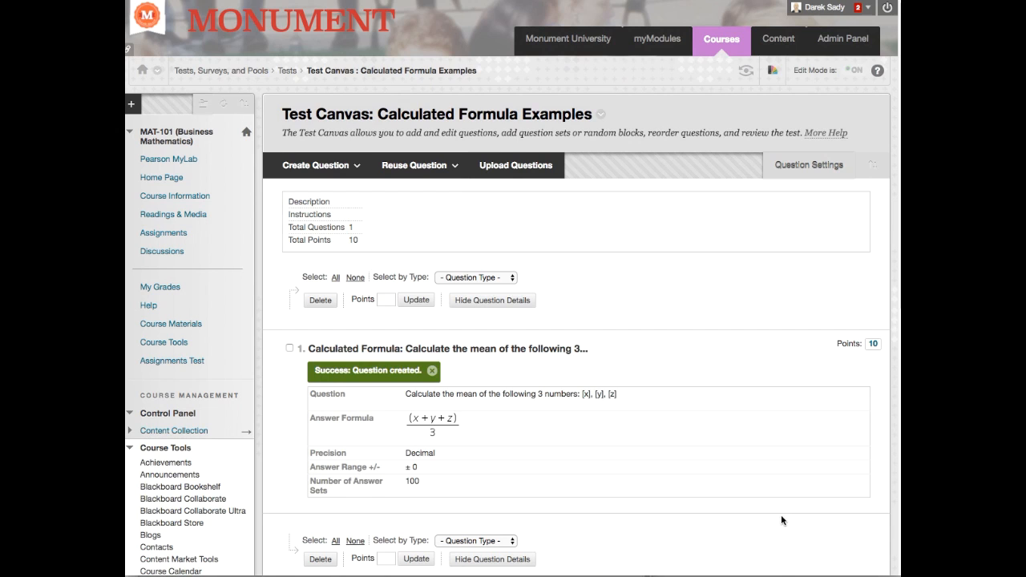
left_click(595, 352)
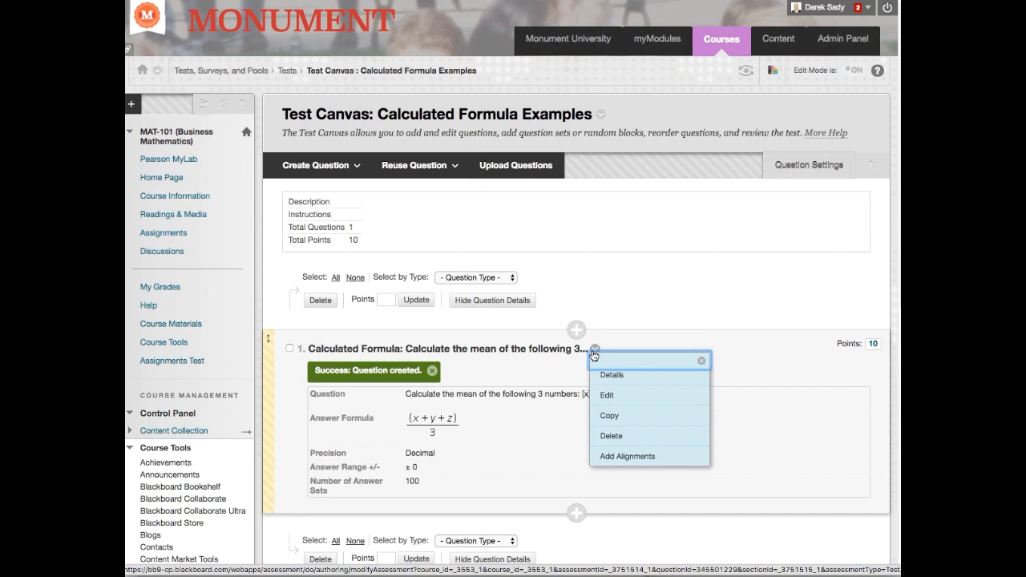
left_click(701, 361)
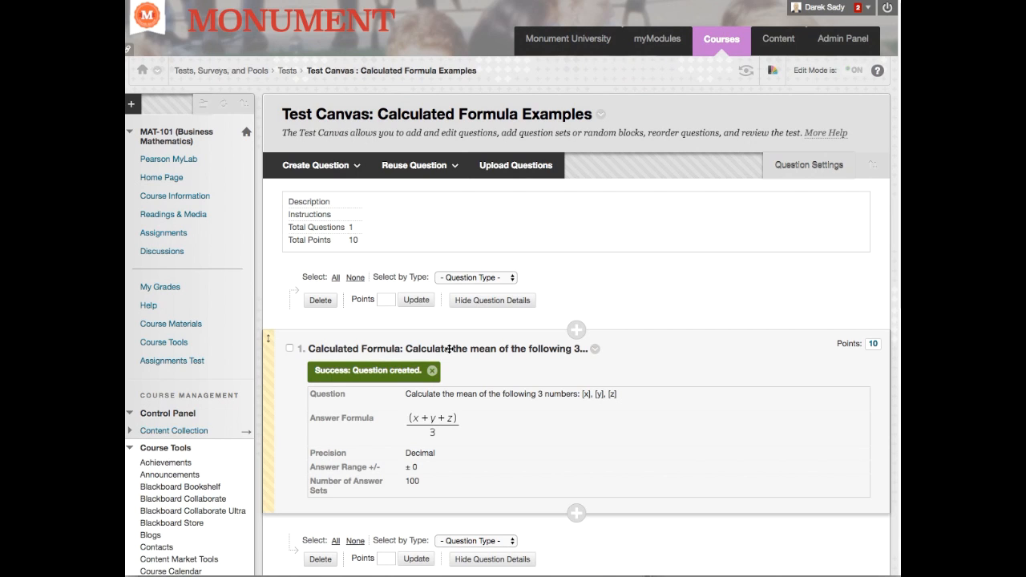
Add a content area named Testing to the course menu, leaving it unavailable to users, and open it
left_click(131, 107)
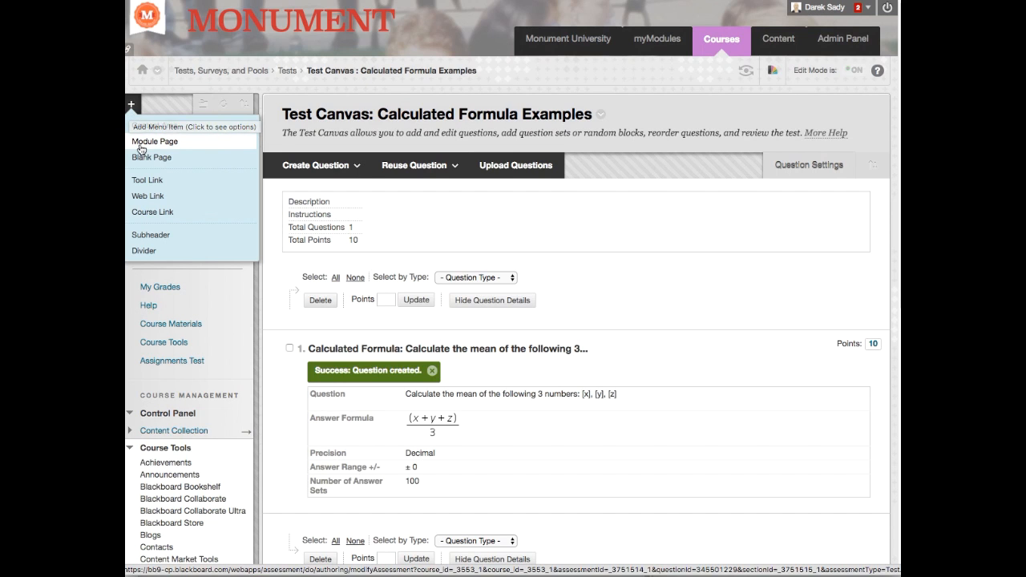
left_click(156, 128)
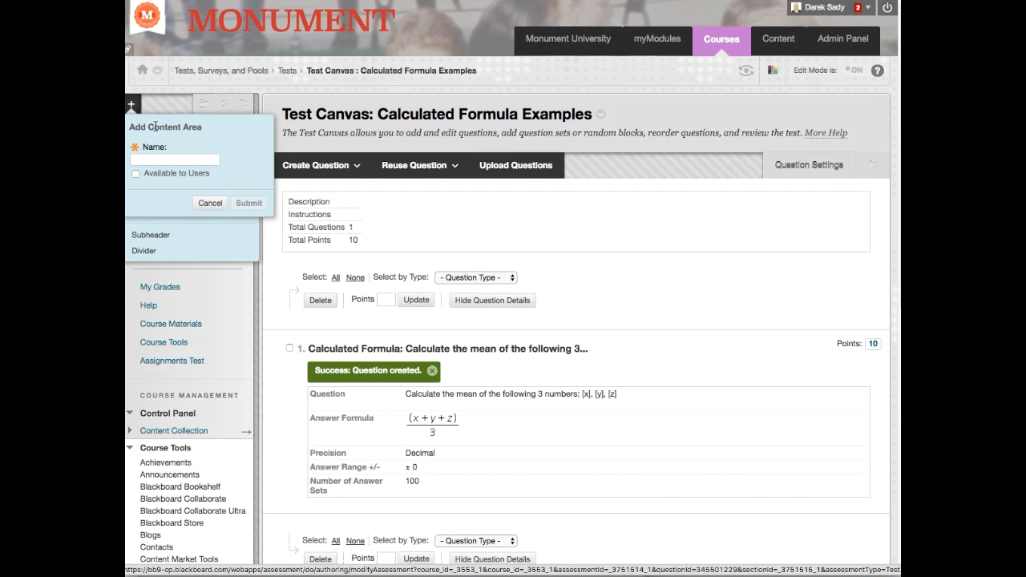
type("Testing")
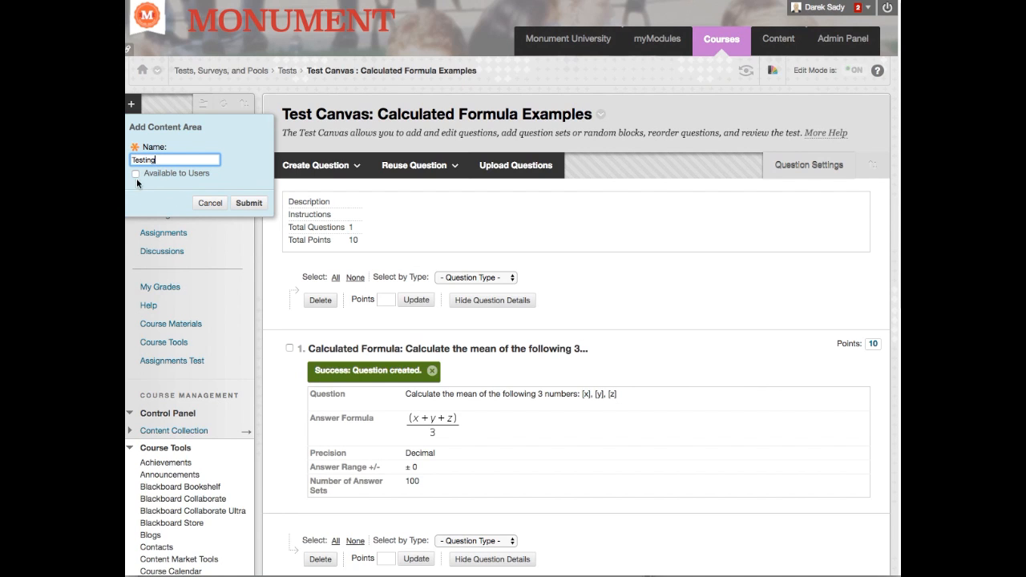
left_click(257, 205)
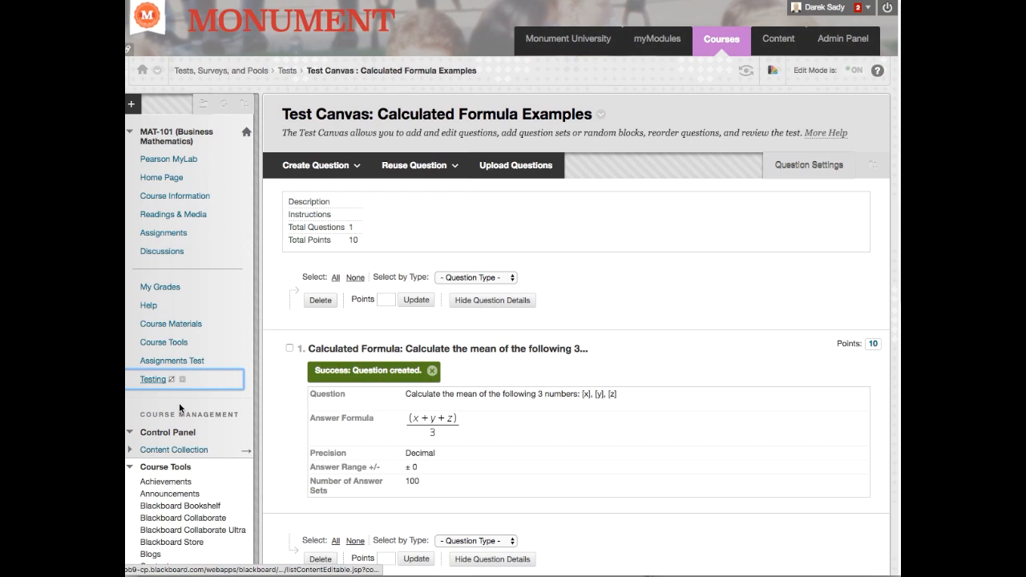
mouse_move(172, 386)
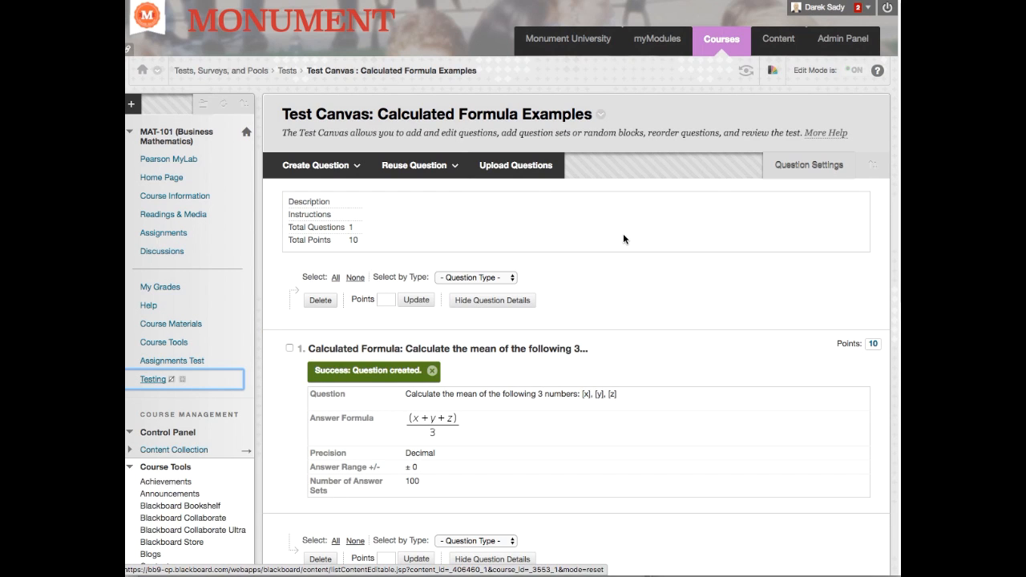
left_click(152, 380)
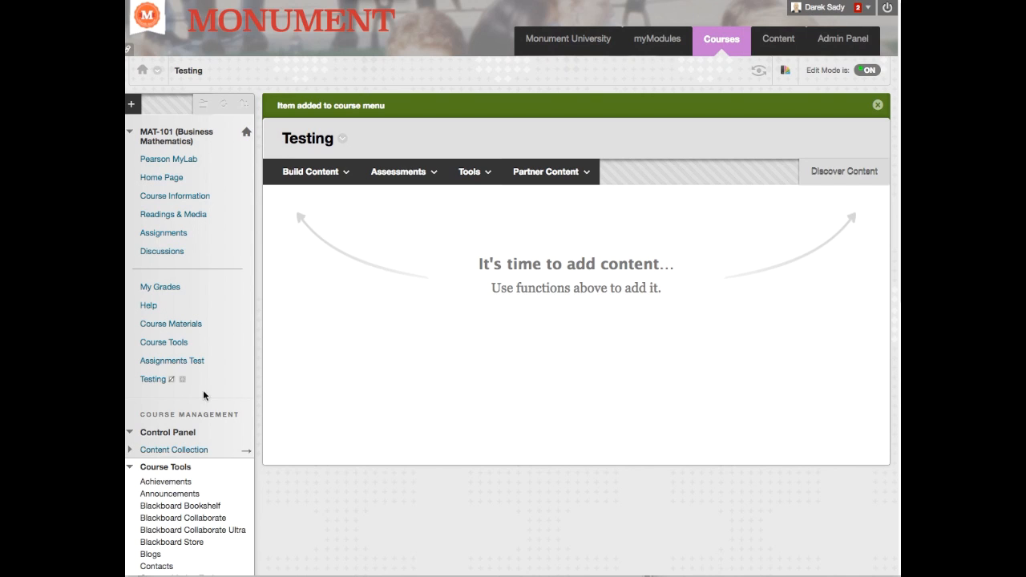
Add the existing test Calculated Formula Examples to the Testing content area
mouse_move(242, 384)
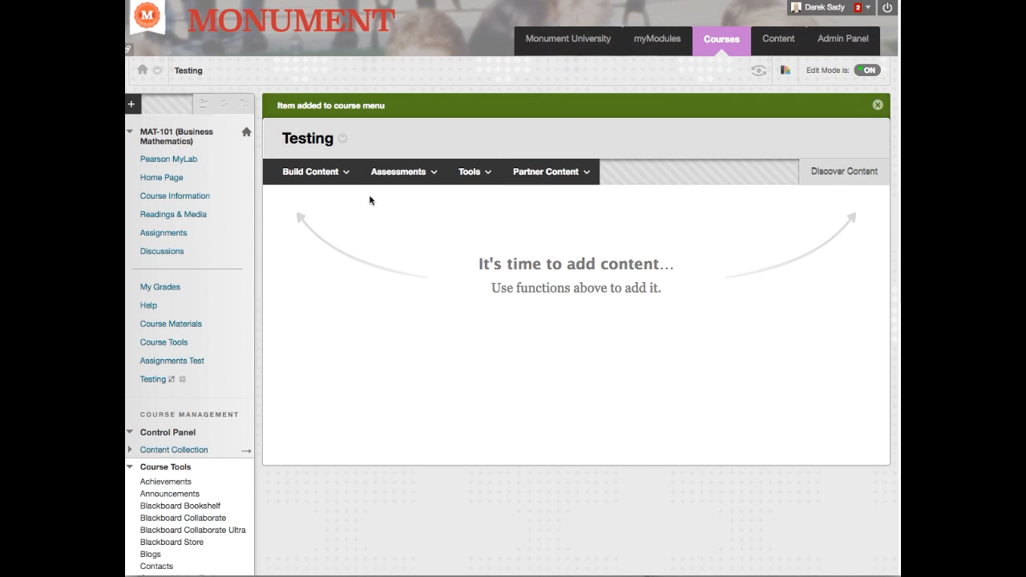
left_click(398, 172)
left_click(391, 204)
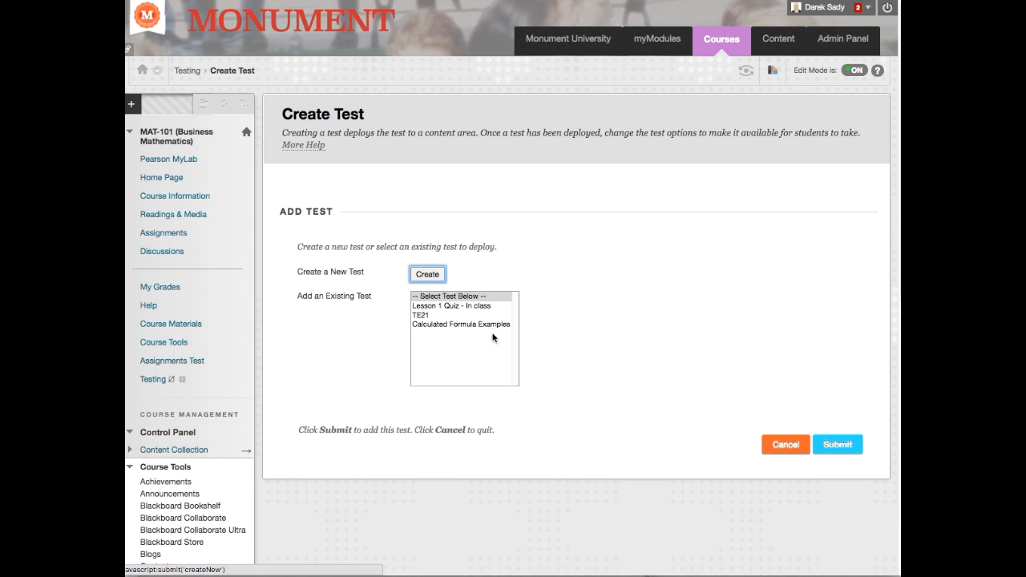
left_click(488, 316)
left_click(488, 324)
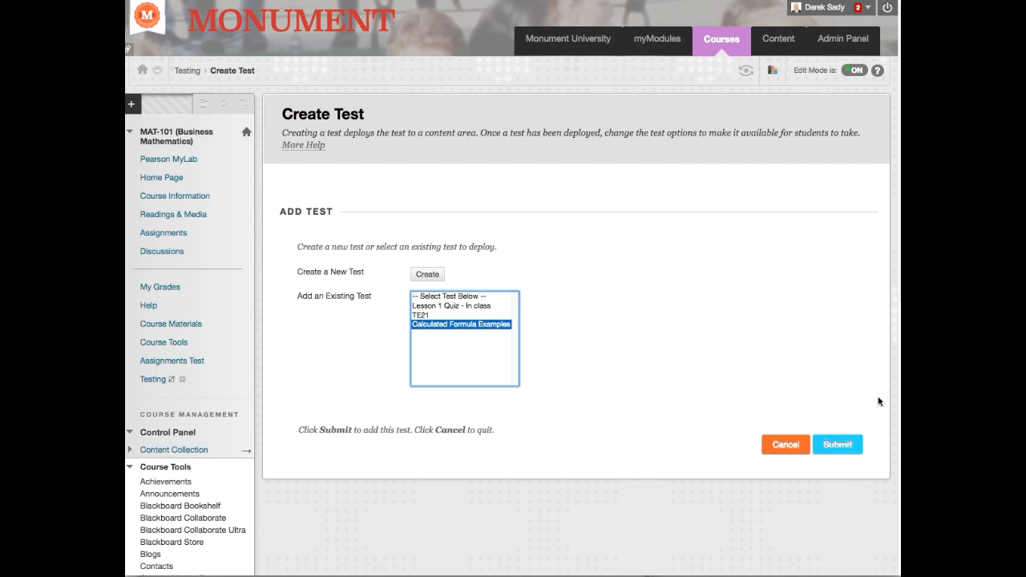
left_click(846, 446)
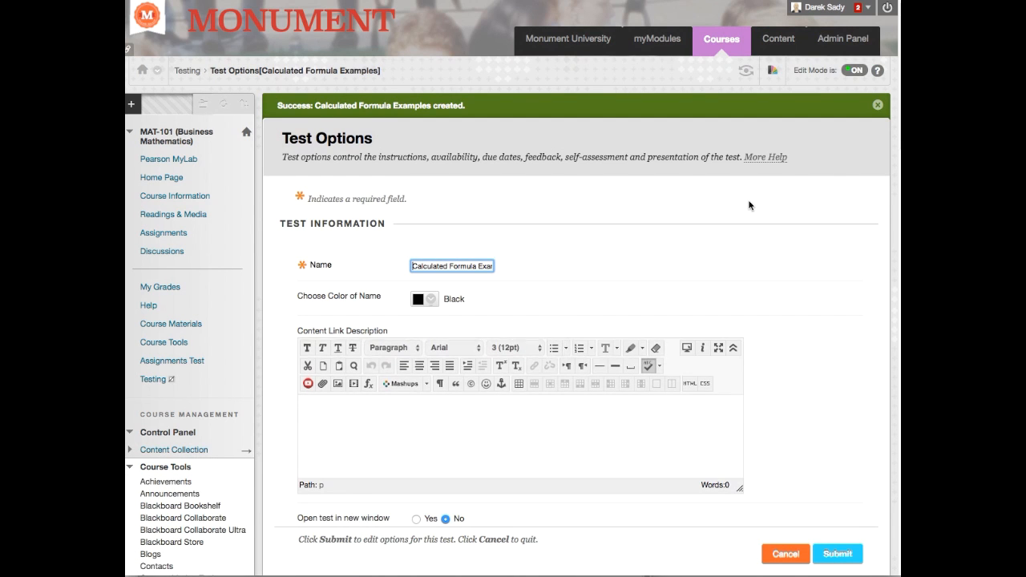
Make the test link available and allow unlimited multiple attempts
scroll(750, 206, "down", 3)
scroll(749, 206, "down", 1)
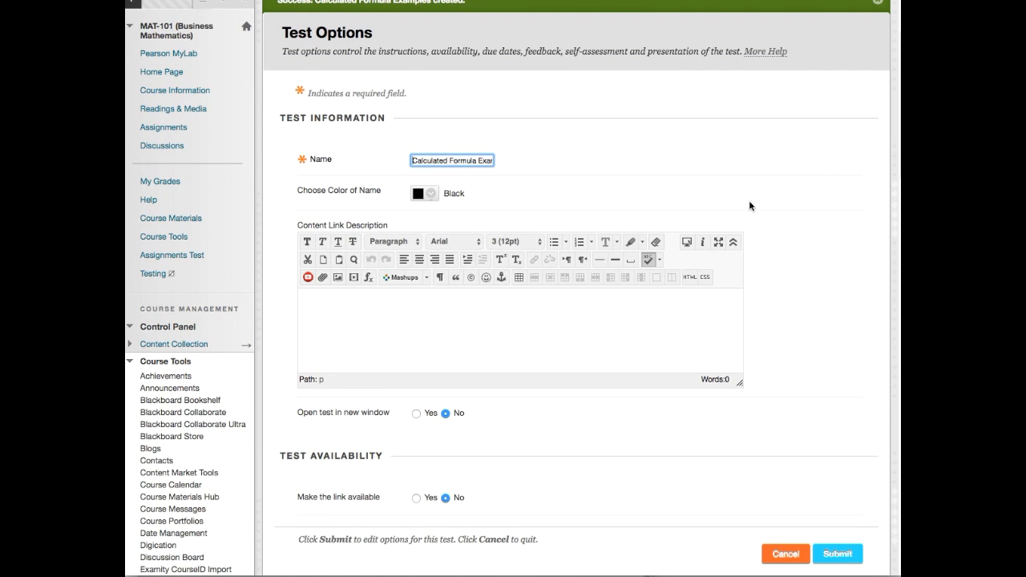
scroll(654, 315, "down", 4)
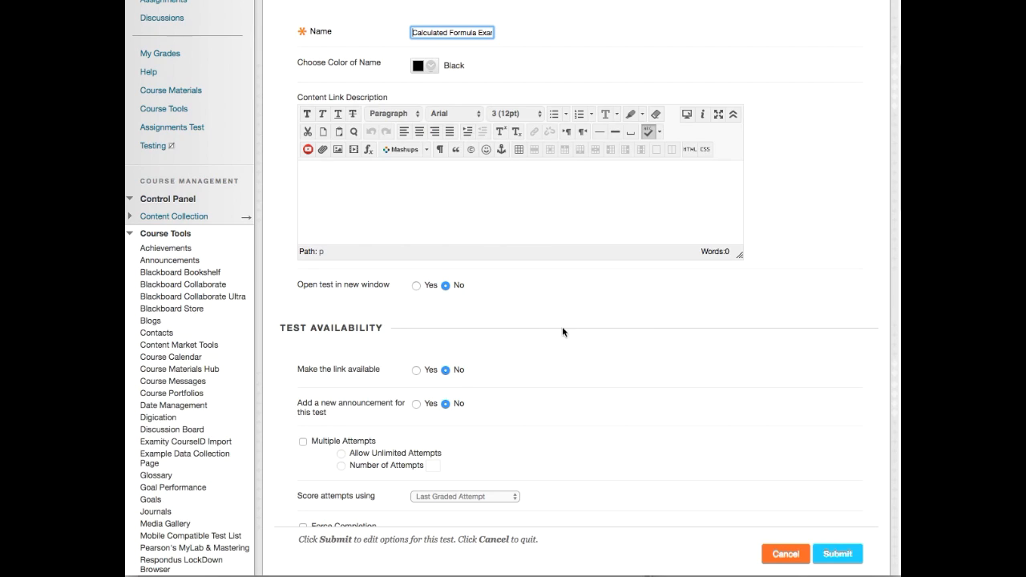
left_click(419, 370)
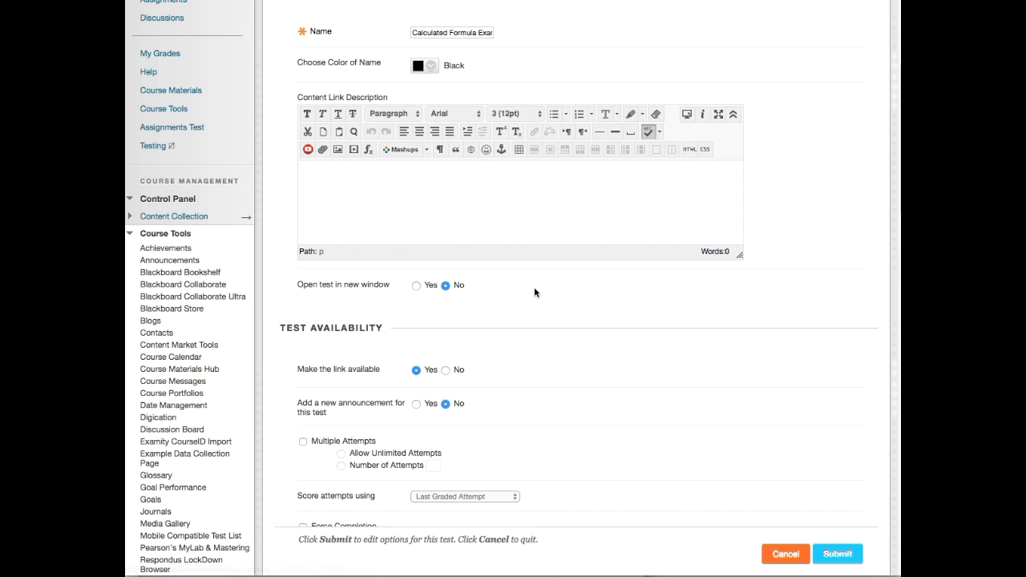
left_click(339, 442)
Review the remaining test options, keep their defaults, and submit the test options
scroll(613, 364, "down", 5)
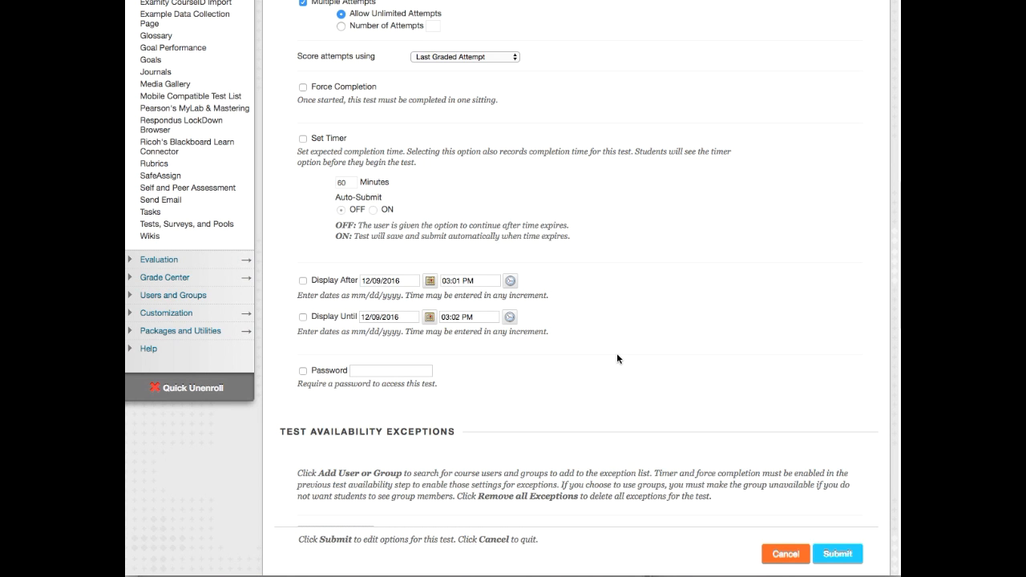
scroll(639, 350, "down", 6)
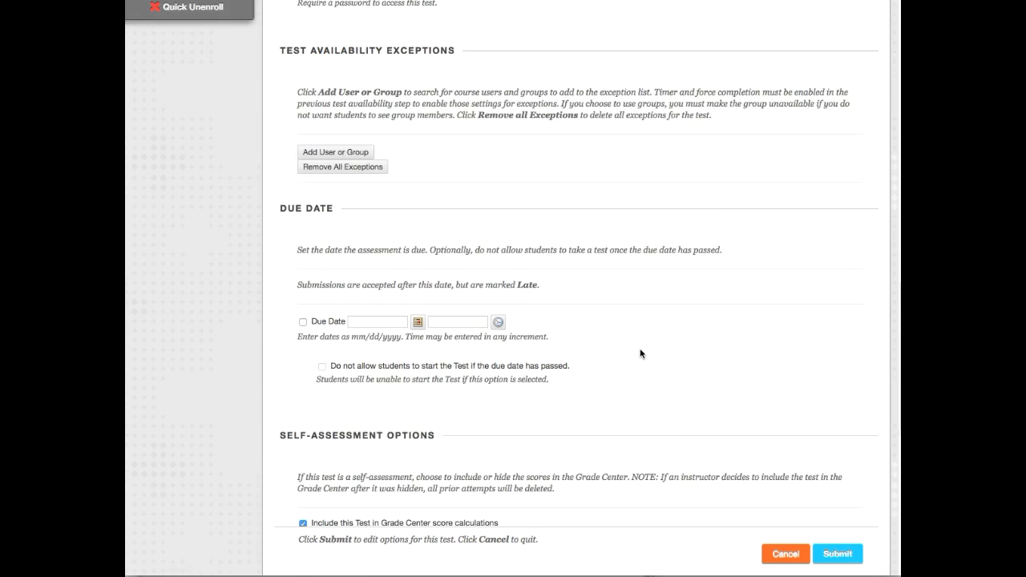
scroll(640, 351, "down", 5)
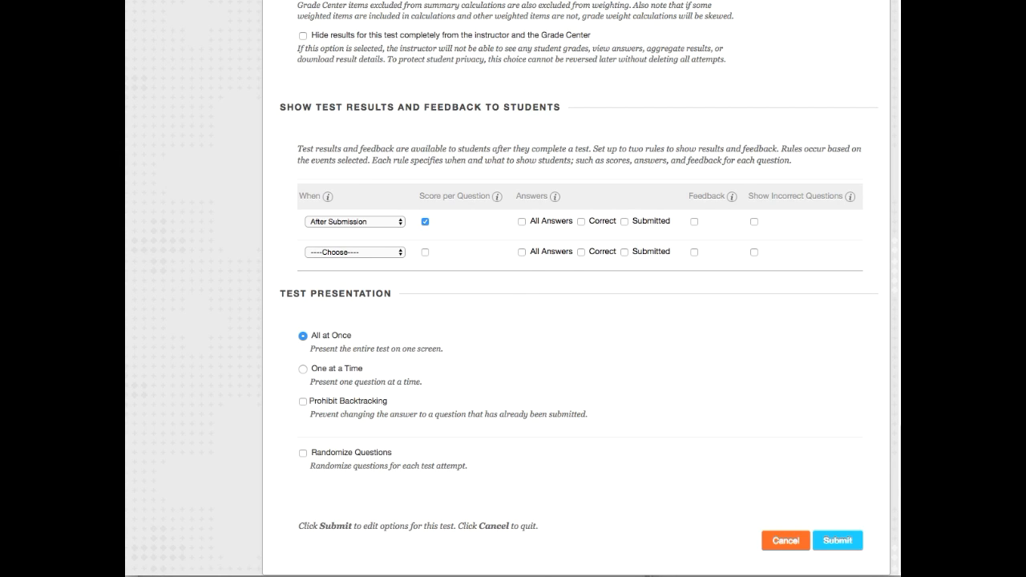
left_click(839, 542)
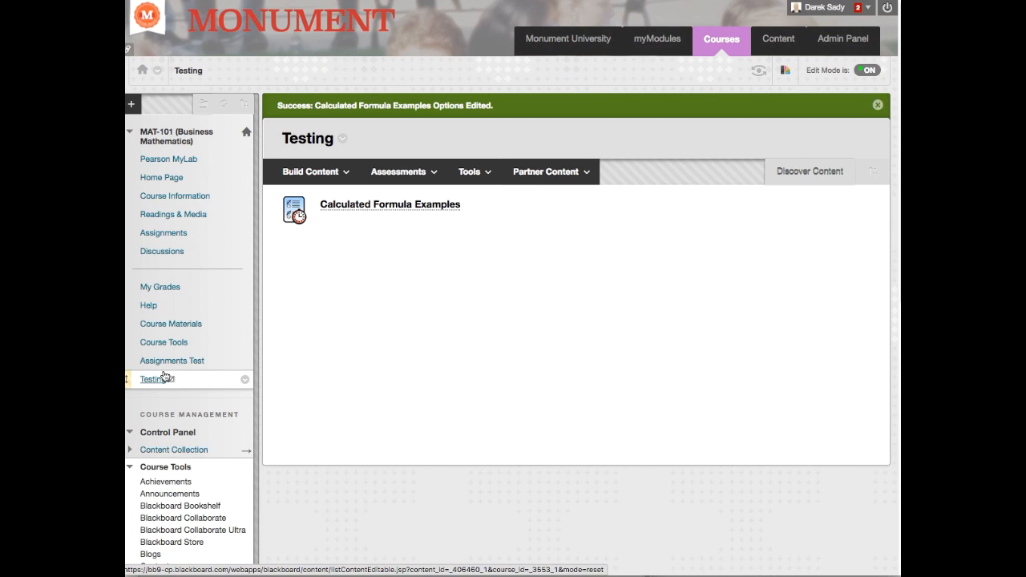
Show the Testing content area to students and enter student preview
left_click(246, 380)
left_click(287, 430)
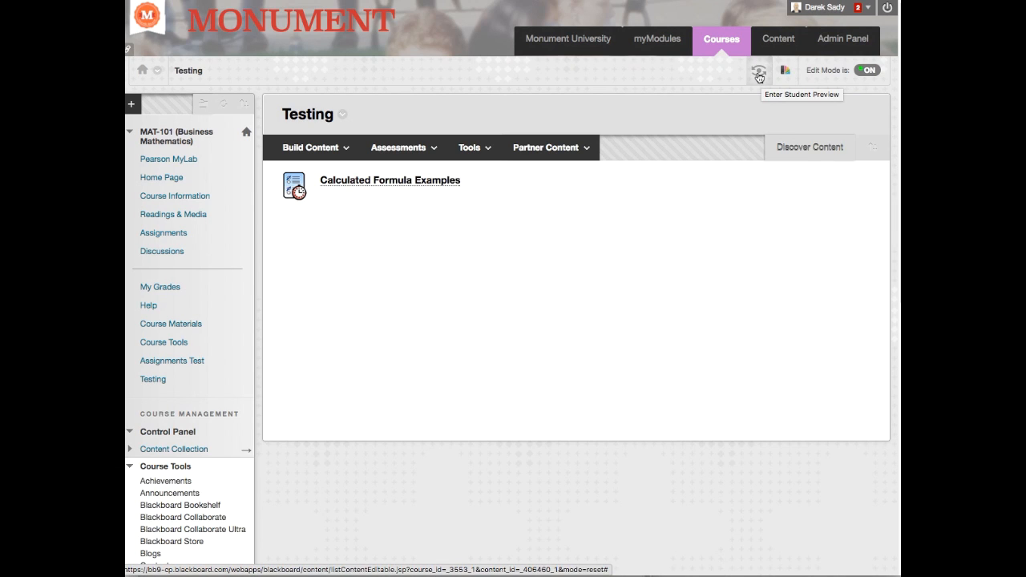
left_click(759, 74)
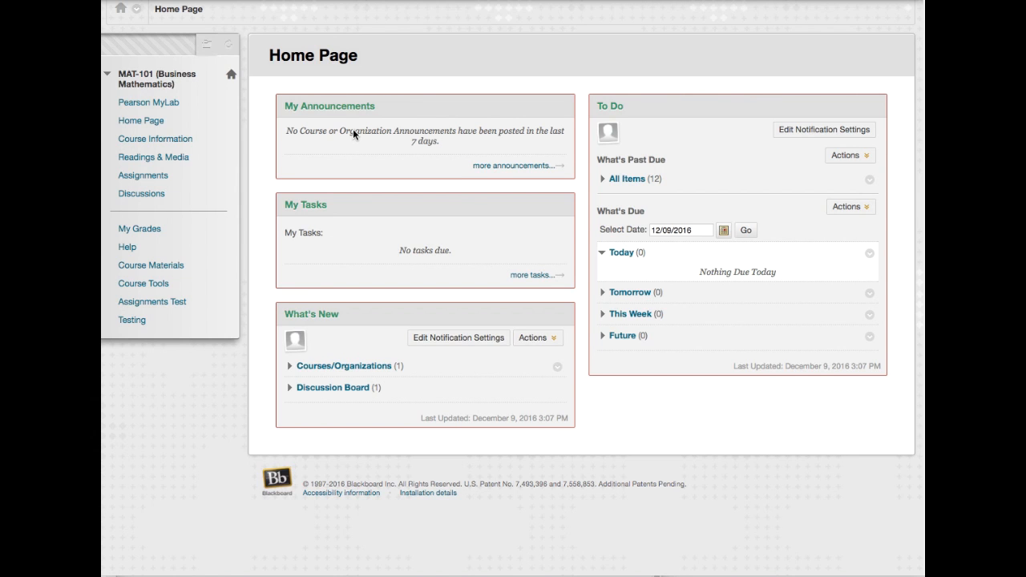
Open the Calculated Formula Examples test in the Testing content area and begin an attempt
left_click(131, 322)
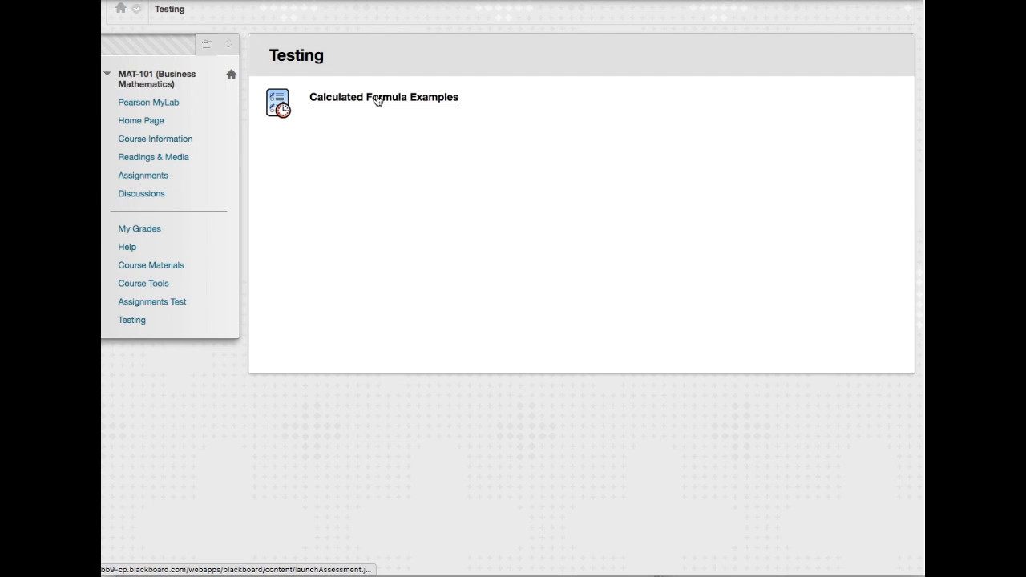
left_click(377, 99)
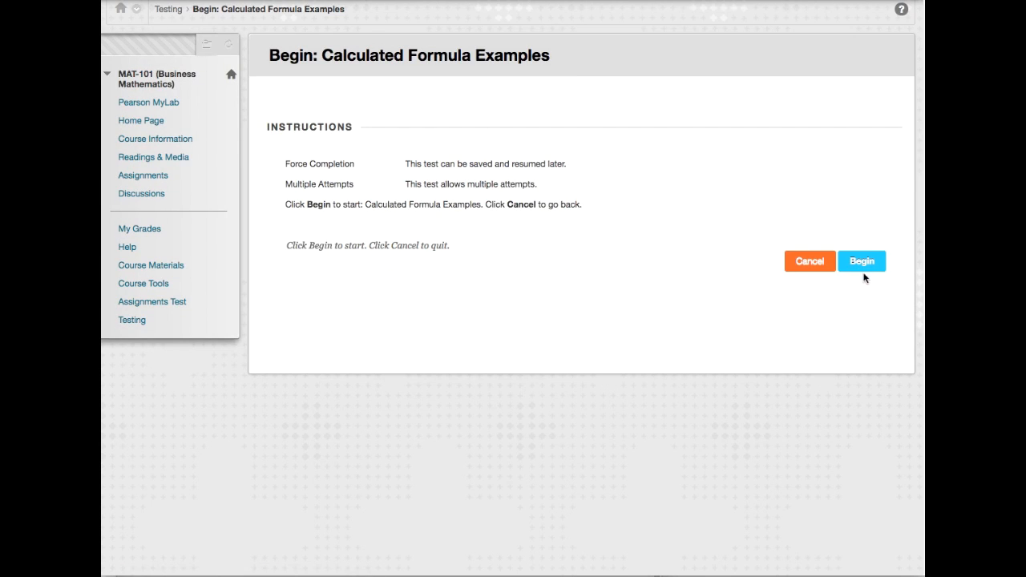
left_click(862, 265)
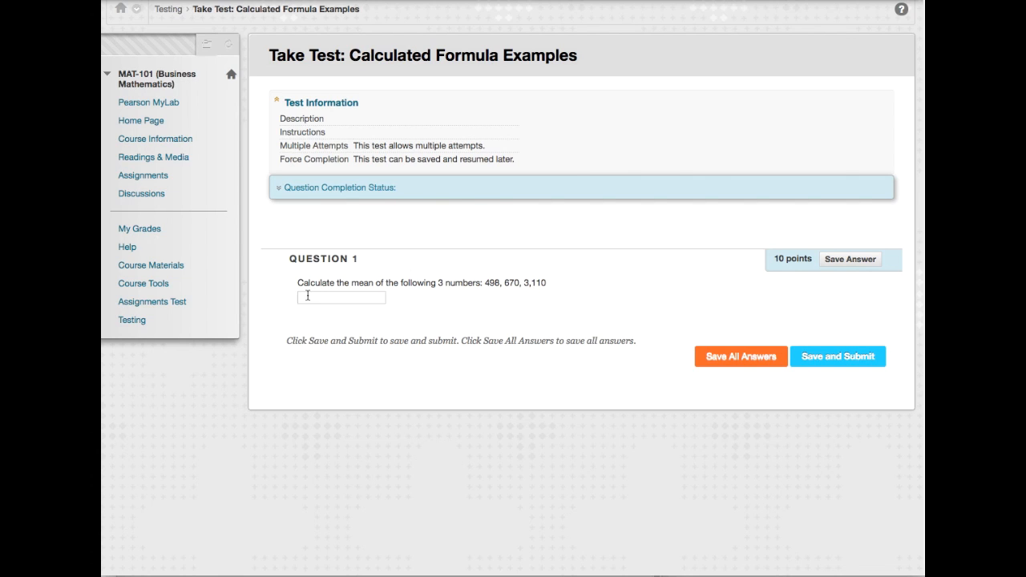
Answer the mean question with 1426, submit the test, and review the graded submission before returning to the Testing area
left_click(336, 297)
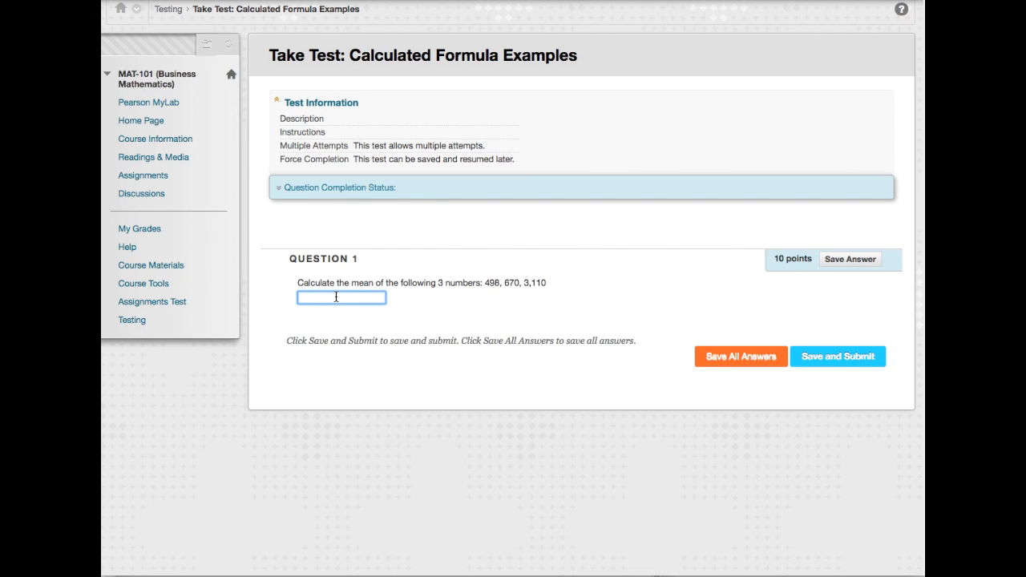
type("1426")
left_click(853, 360)
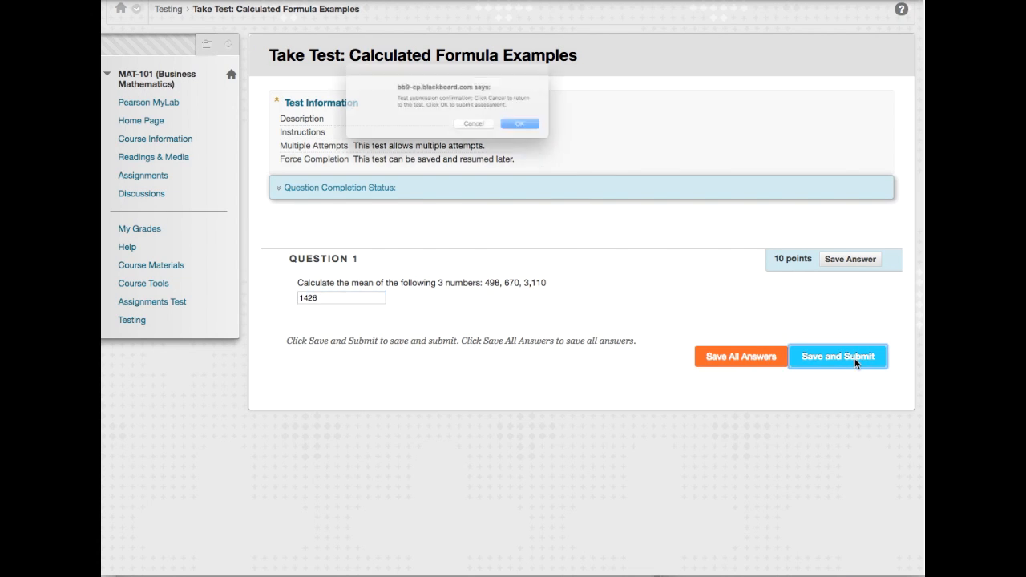
left_click(550, 134)
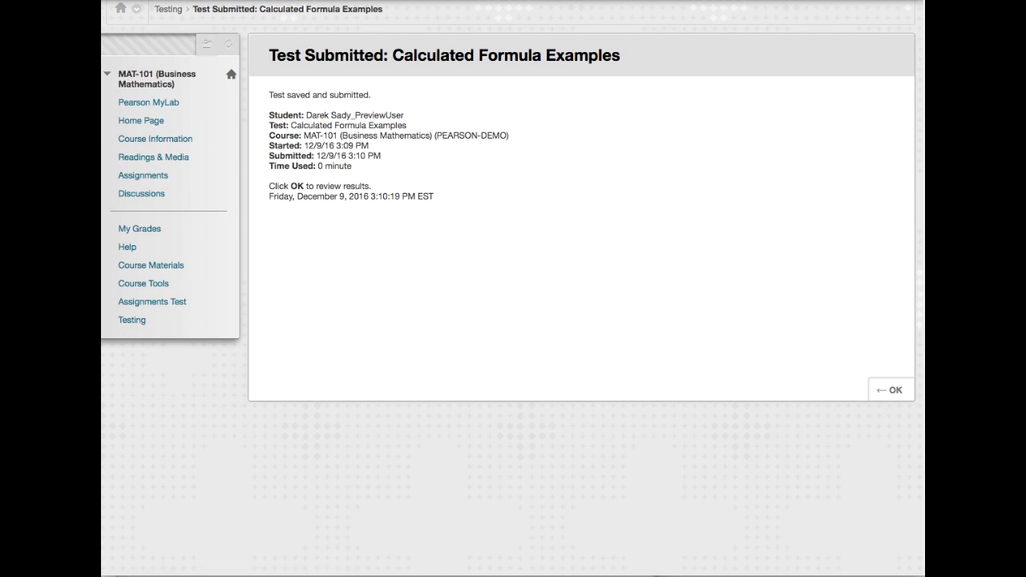
left_click(909, 390)
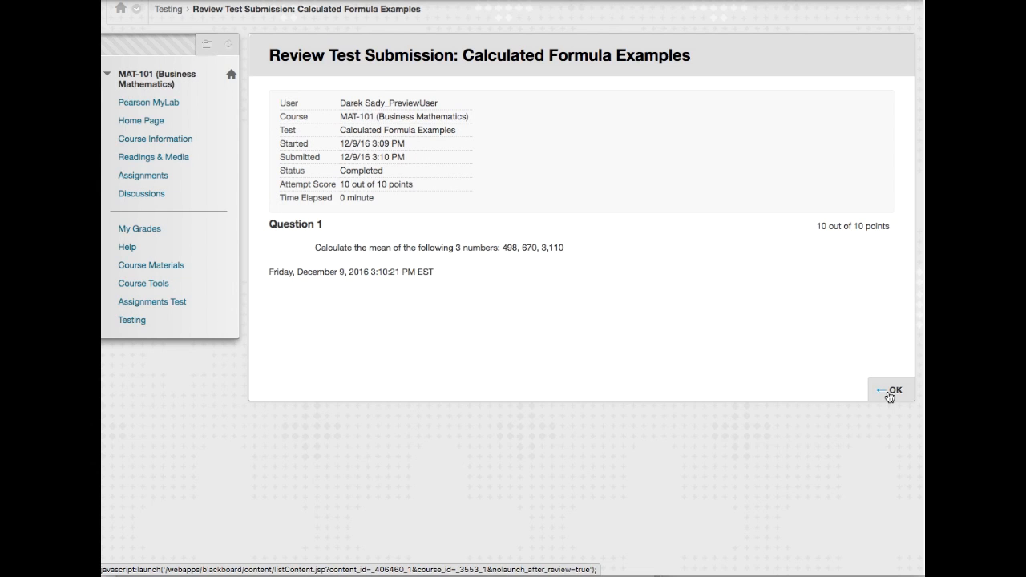
left_click(890, 393)
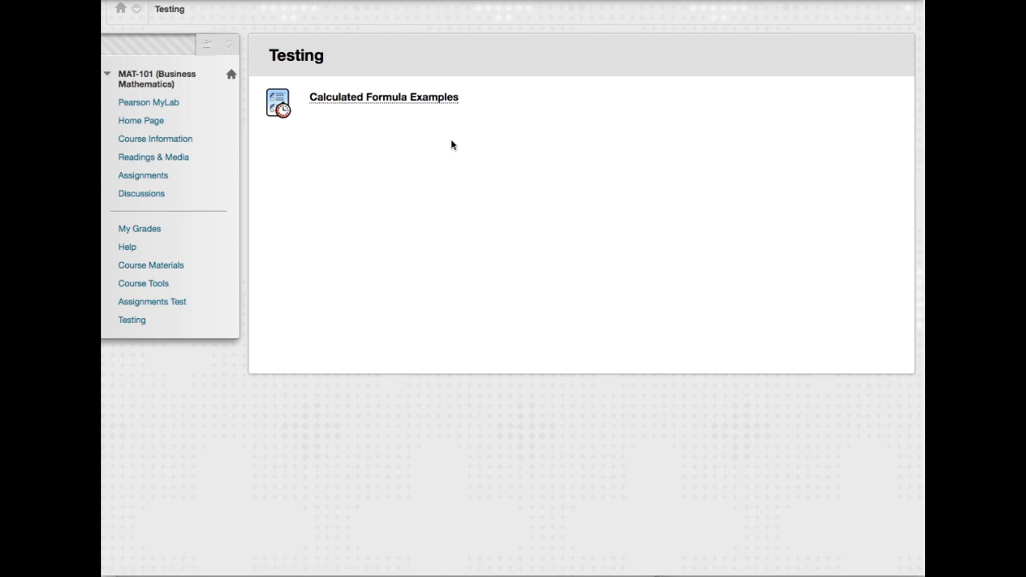
Reopen the Calculated Formula Examples test and start a new submission
left_click(421, 101)
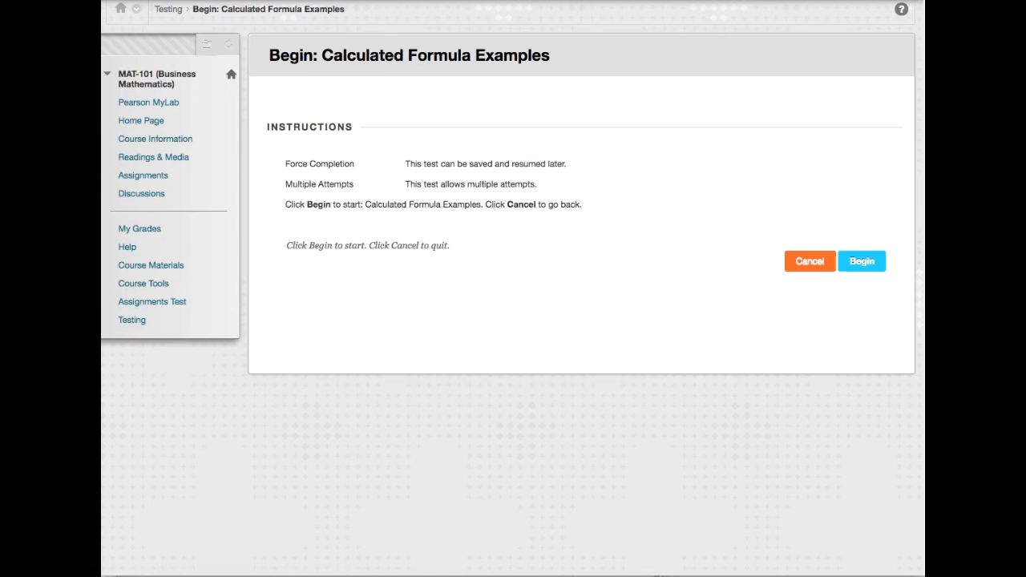
left_click(858, 259)
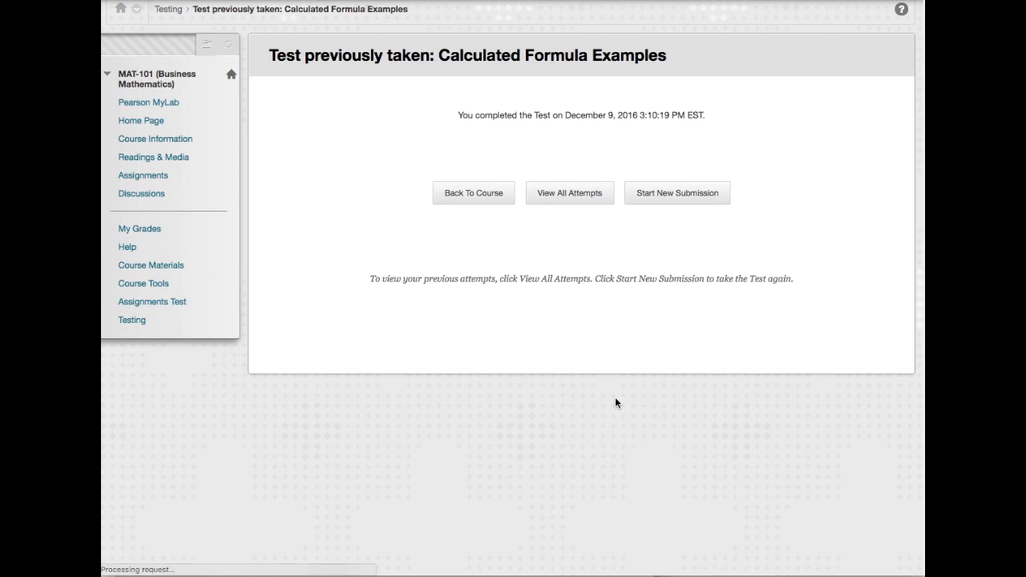
left_click(677, 205)
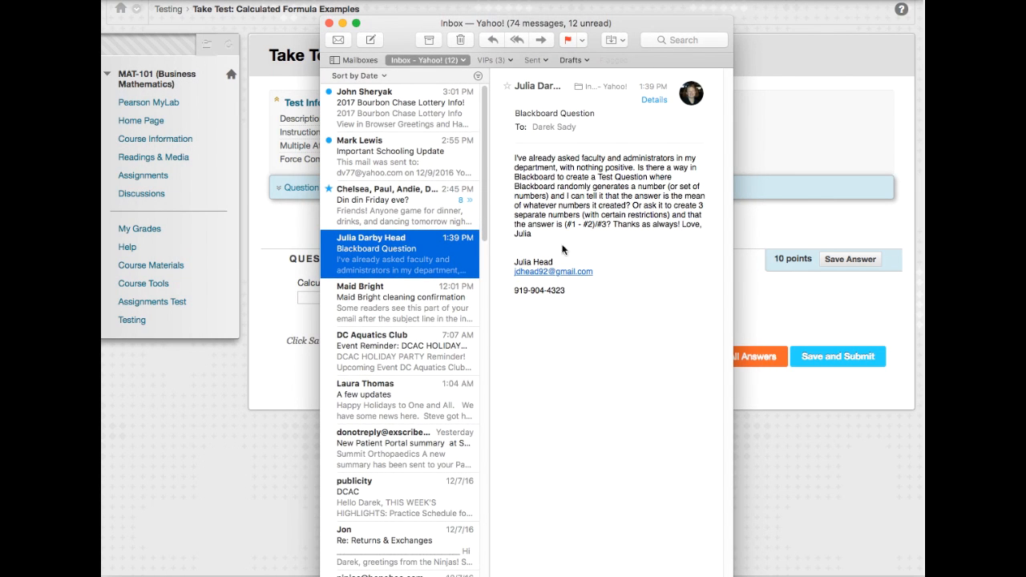
Switch to the Blackboard Question e-mail and highlight the requested formula (#1 - #2)/#3
left_click(566, 224)
left_click_drag(566, 225, 639, 226)
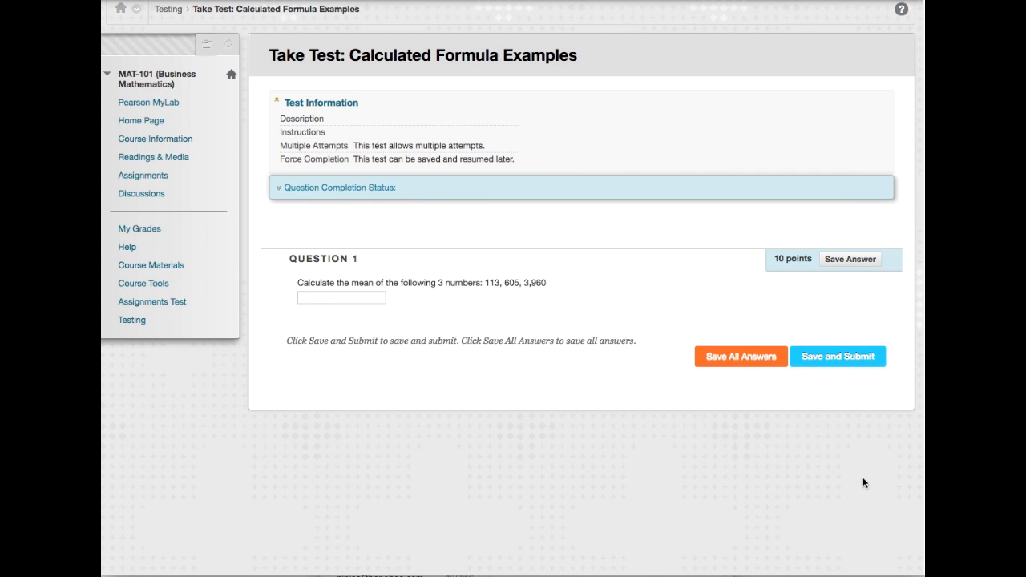
Exit student preview and hide the Testing content area link from students
key("alt+shift+l")
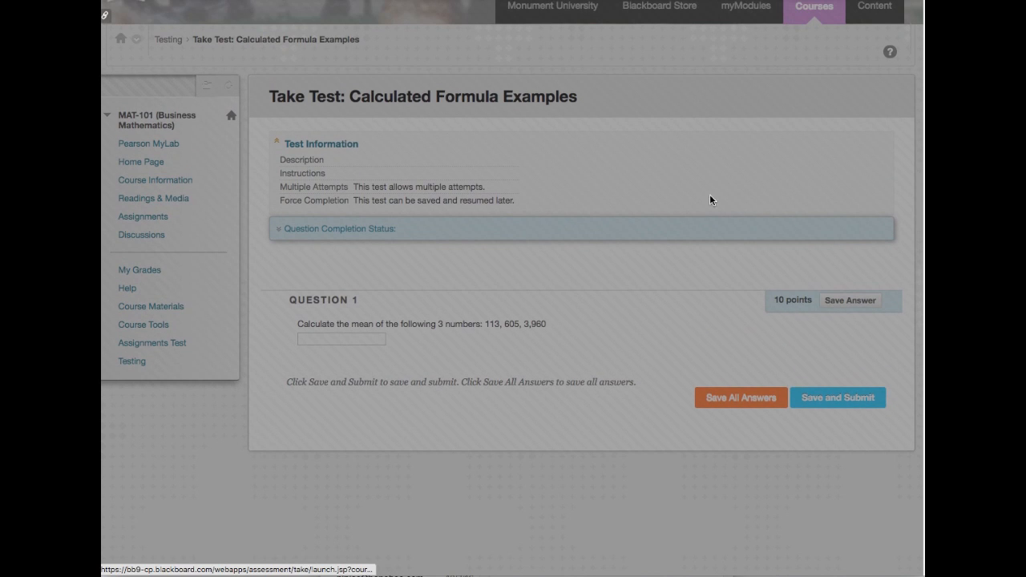
left_click(544, 134)
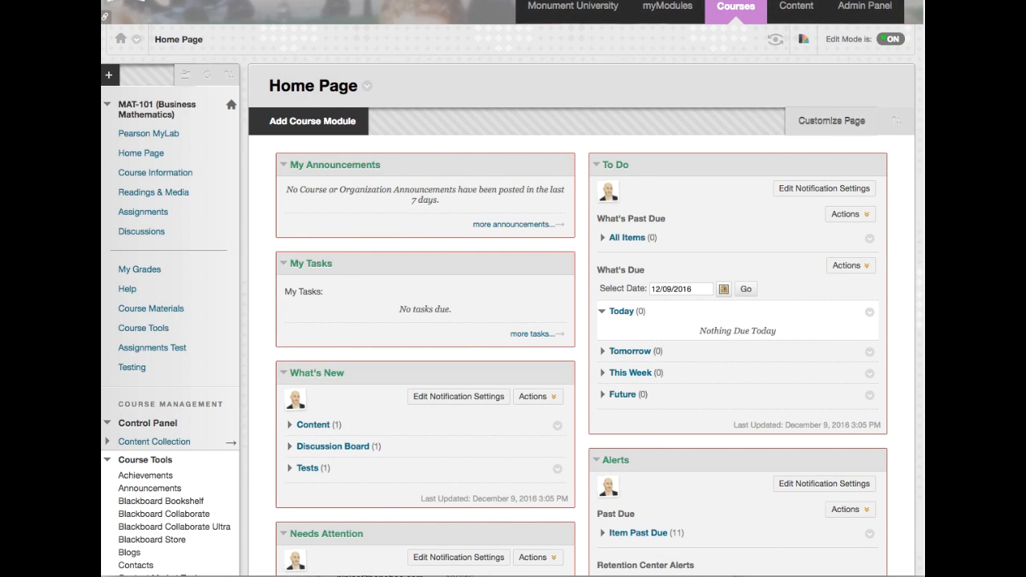
left_click(228, 370)
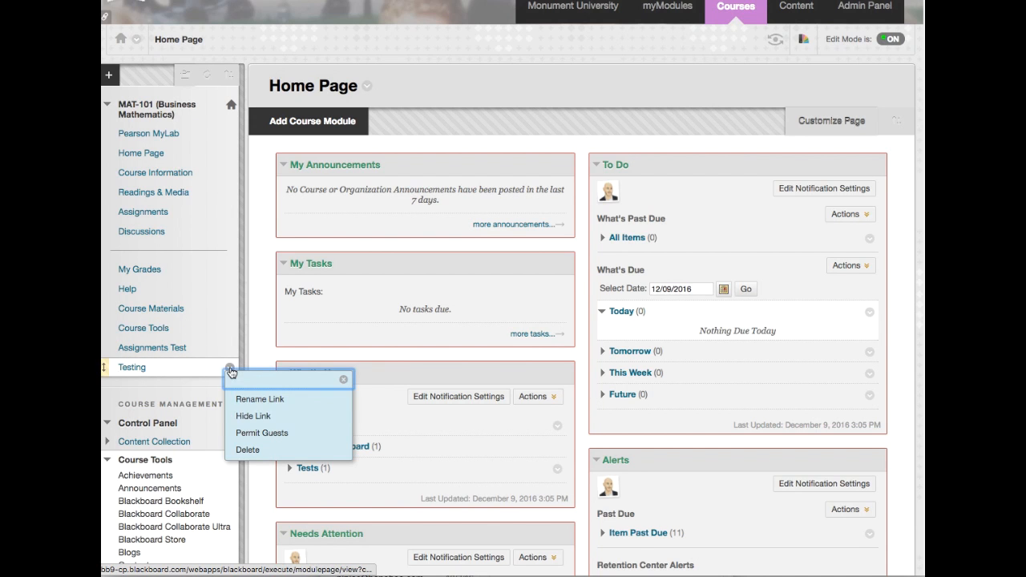
left_click(245, 417)
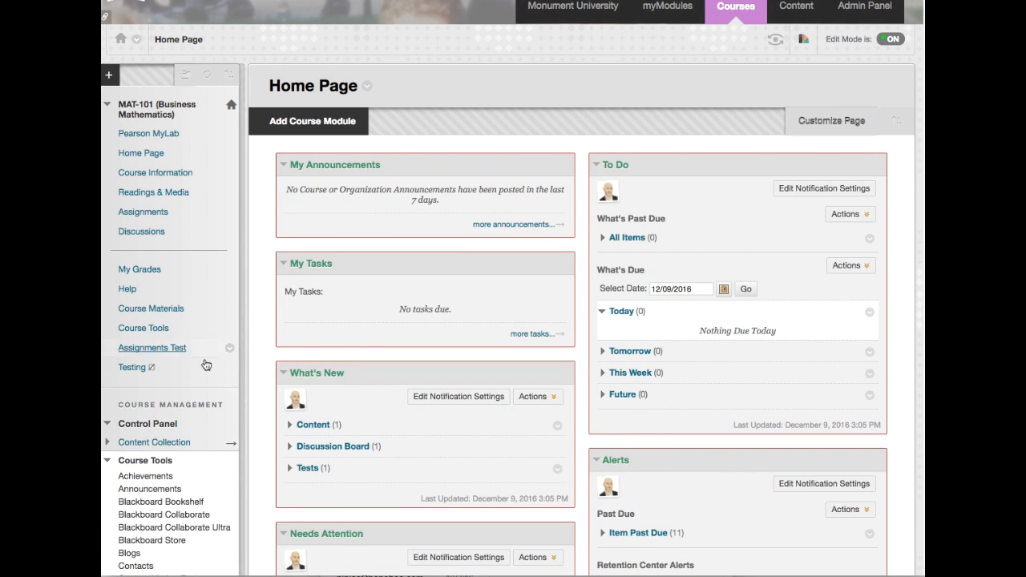
Open the calculated formula question of the Calculated Formula Examples test for editing from the course's test list
scroll(197, 329, "down", 3)
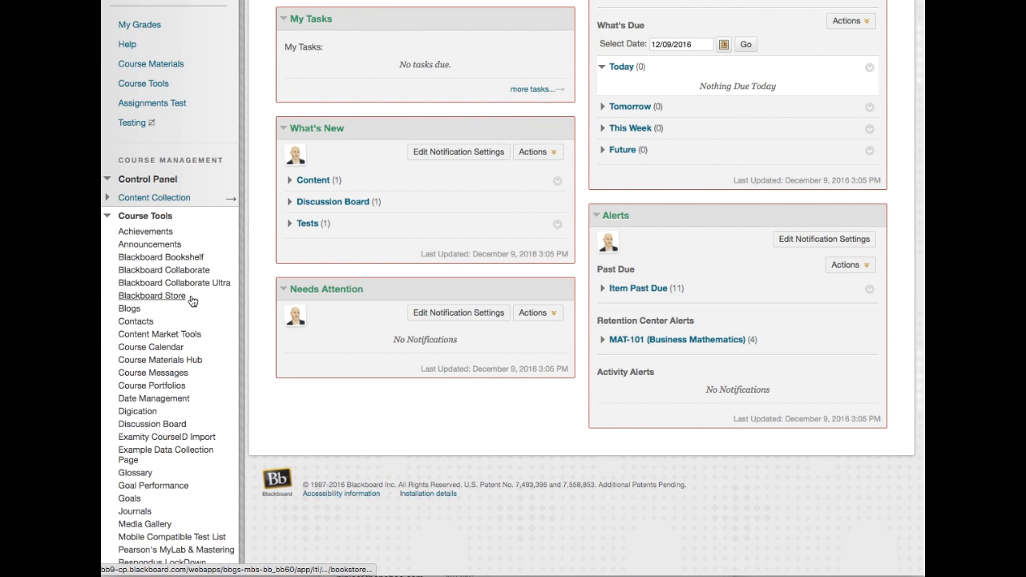
scroll(190, 301, "down", 4)
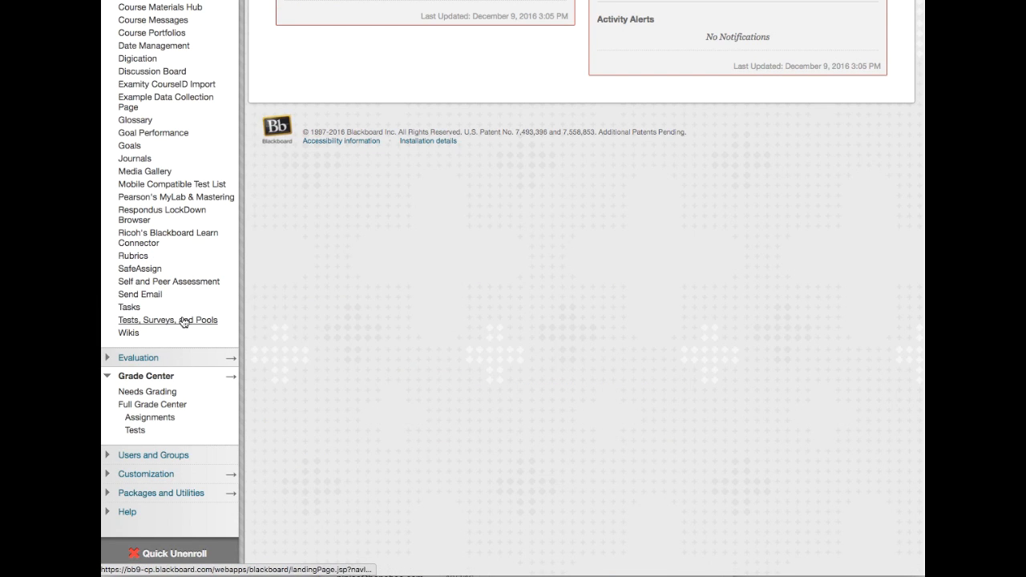
left_click(183, 321)
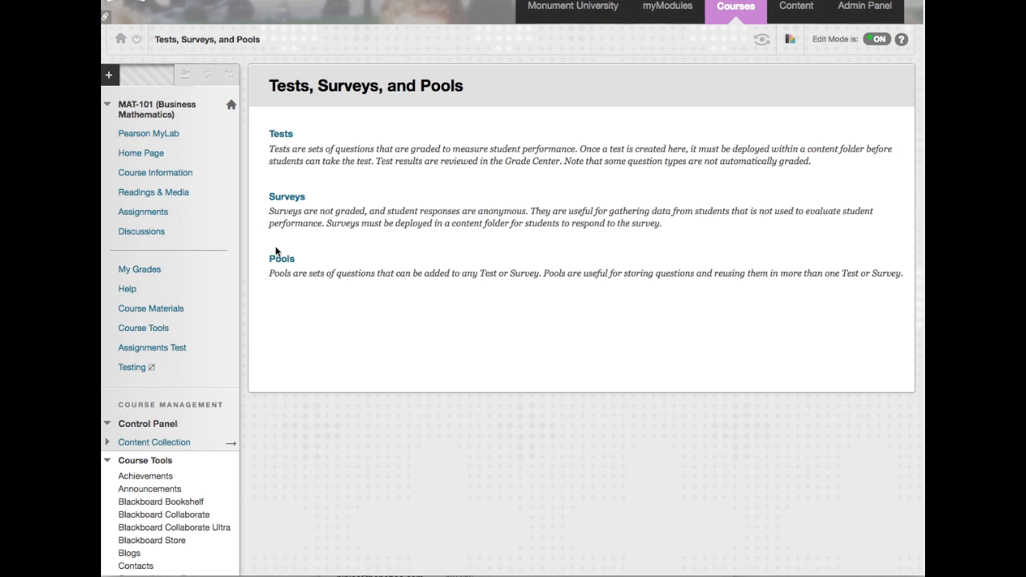
left_click(283, 136)
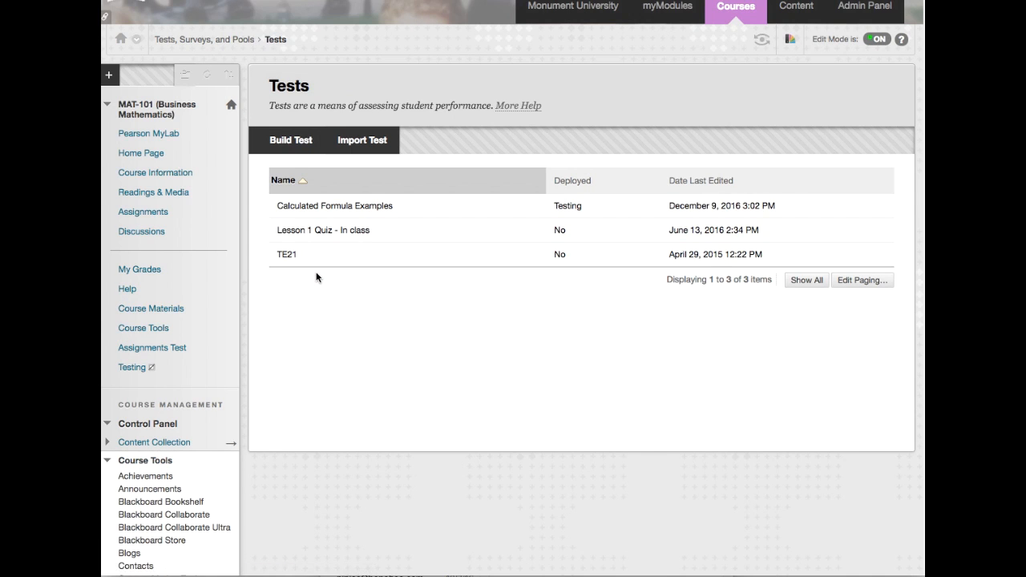
left_click(401, 207)
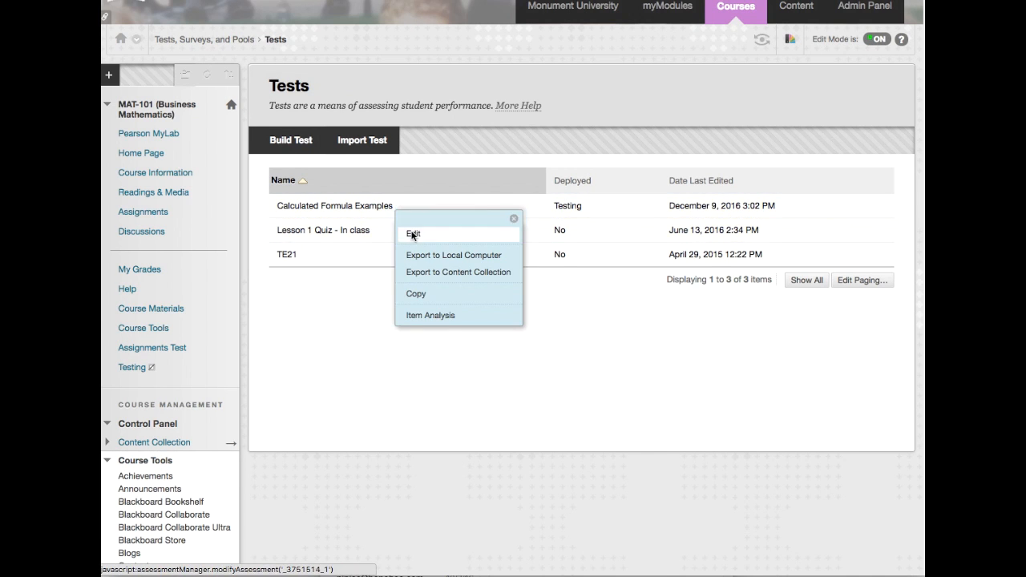
left_click(413, 234)
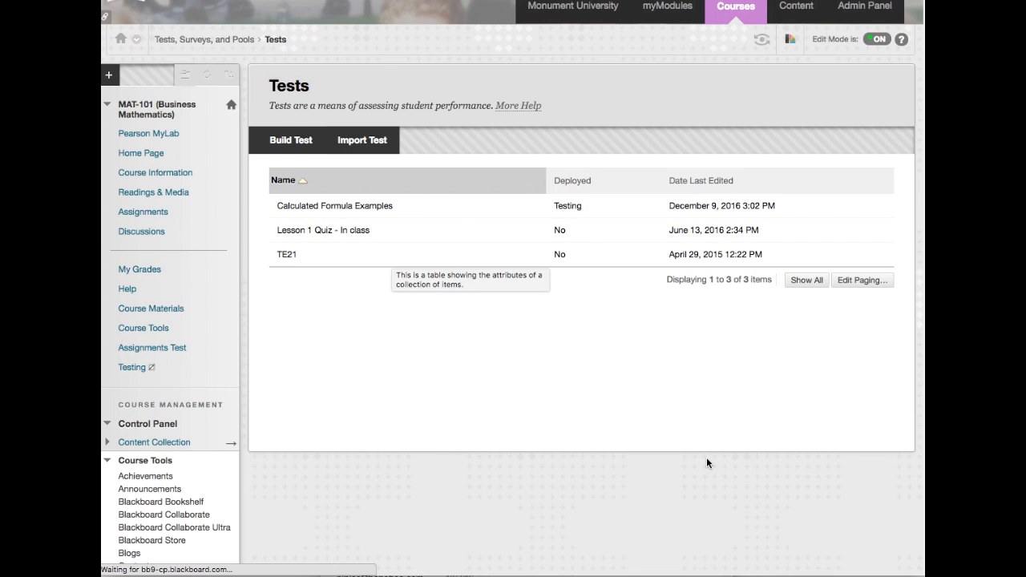
left_click(602, 335)
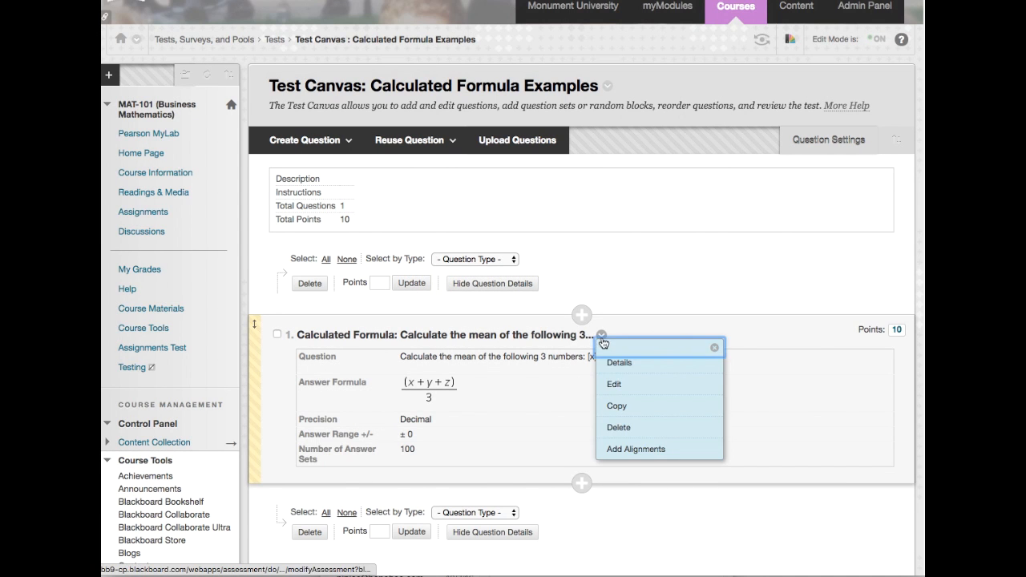
left_click(613, 382)
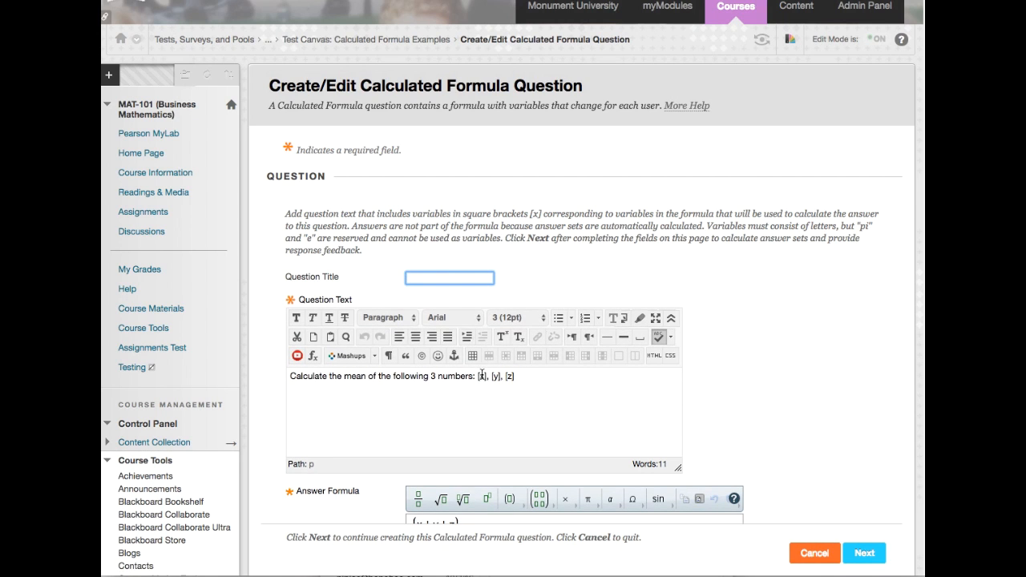
Place the variables [x], [y] and [z] on separate lines below the question sentence, removing the commas between them
left_click(478, 376)
key("Return")
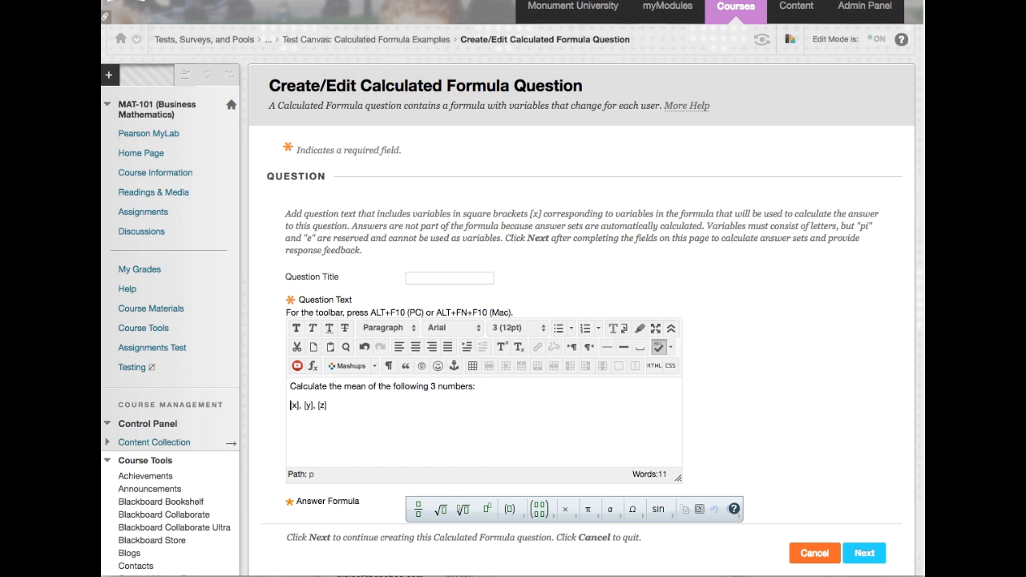
key("BackSpace")
key("BackSpace")
key("BackSpace")
key("Return")
key("BackSpace")
key("Return")
key("BackSpace")
key("BackSpace")
key("Return")
Keep the existing answer formula, variable ranges and answer sets, and submit the edited question
scroll(513, 320, "down", 5)
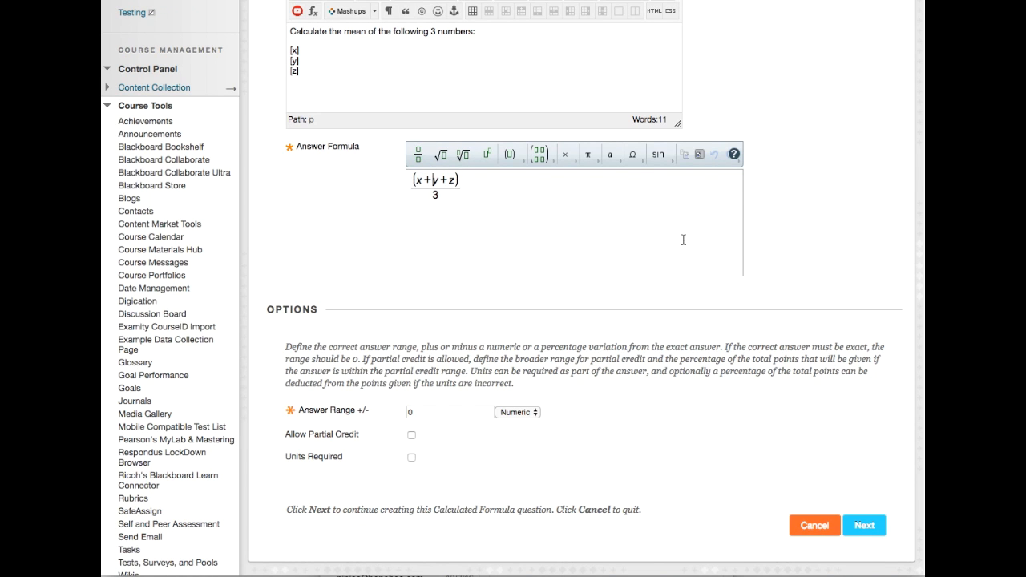
scroll(619, 257, "up", 4)
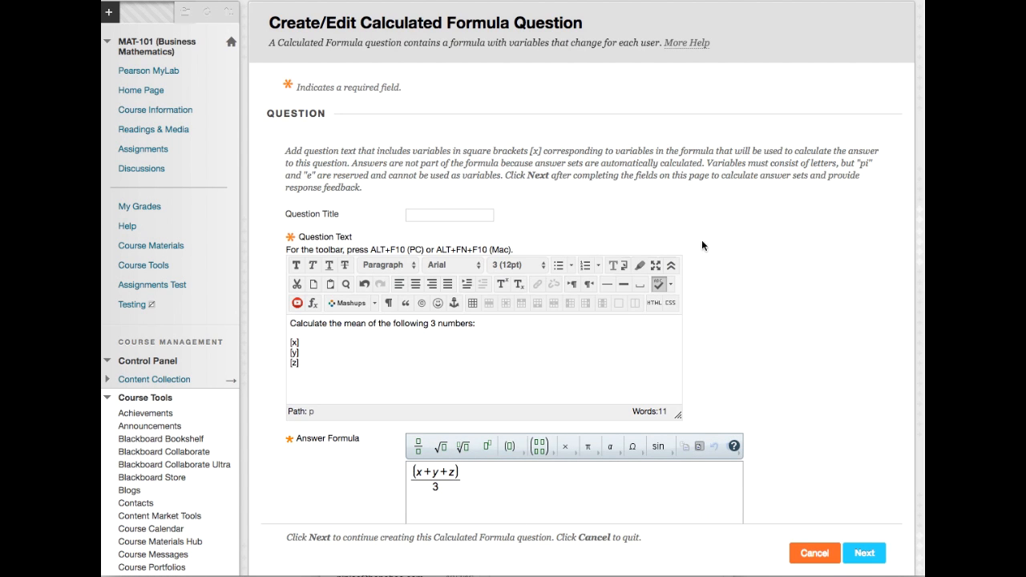
left_click(864, 553)
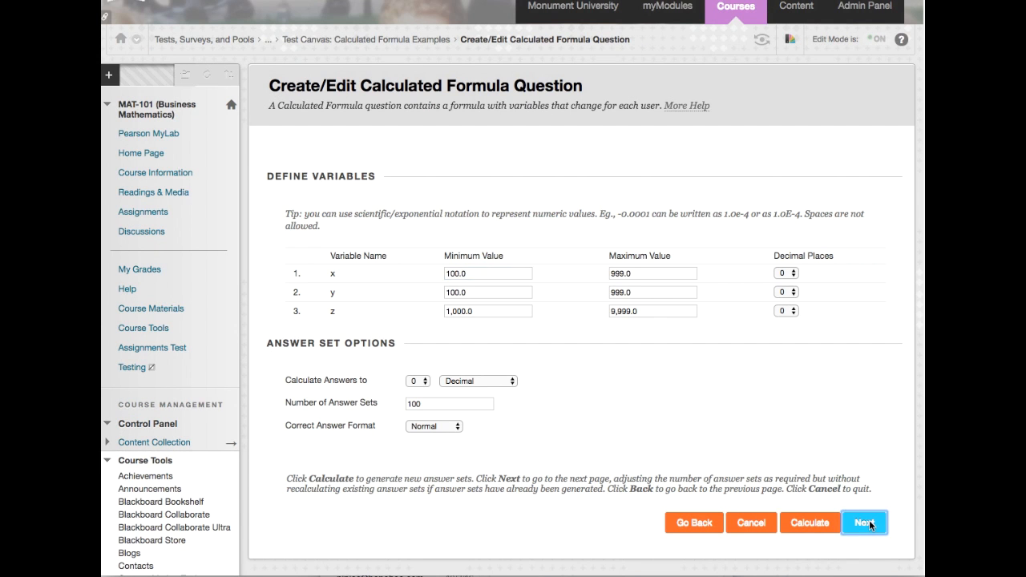
left_click(866, 523)
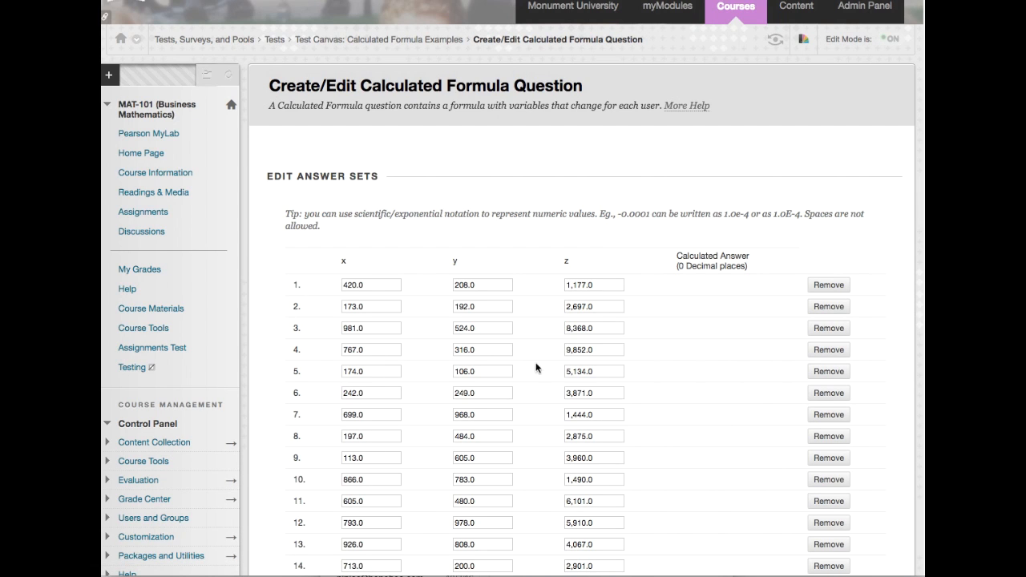
scroll(922, 203, "down", 15)
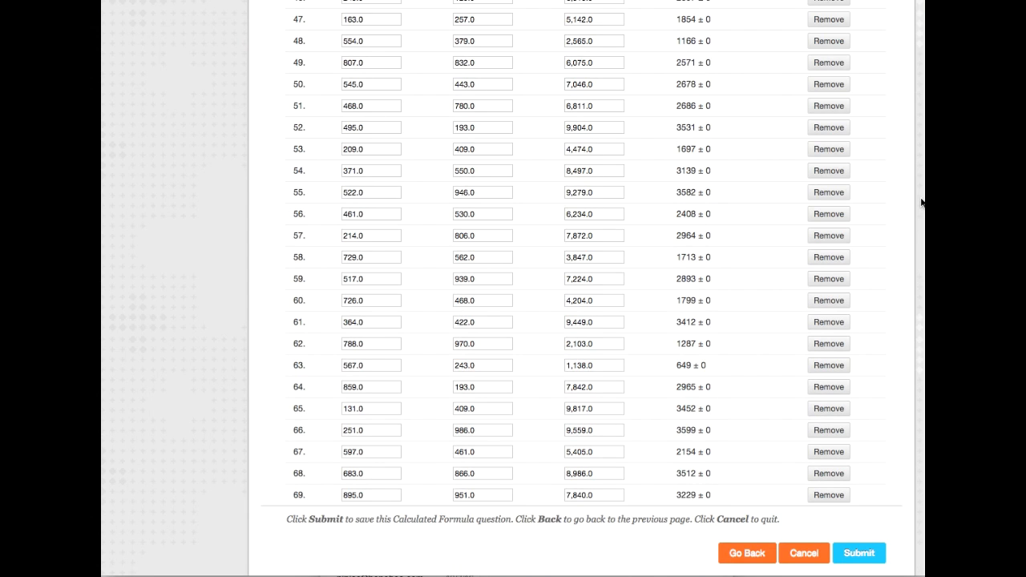
left_click(869, 562)
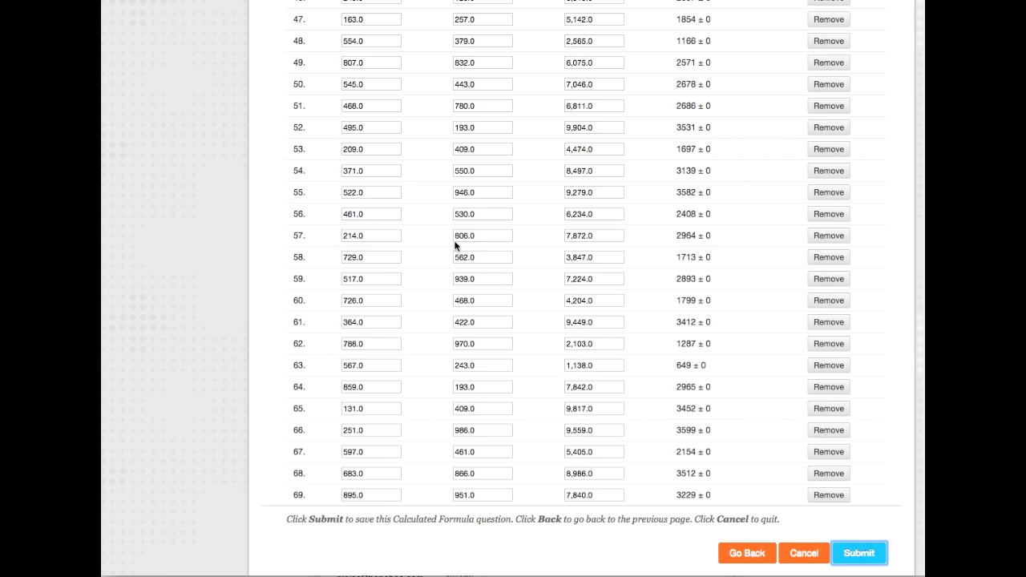